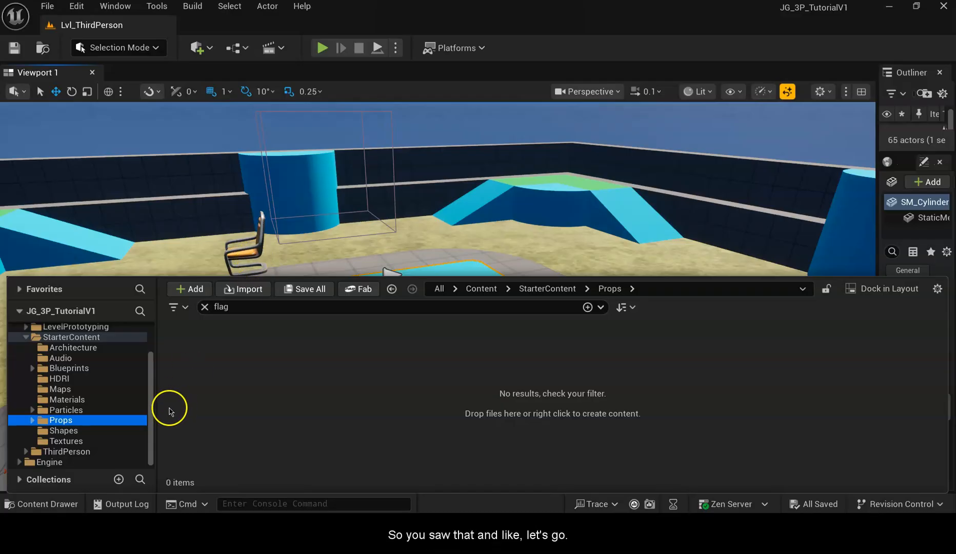
- Clear the "flag" asset search and browse the contents of the StarterContent Props folder
left_click(32, 420)
left_click(59, 431)
scroll(85, 425, "up", 2)
scroll(82, 424, "down", 2)
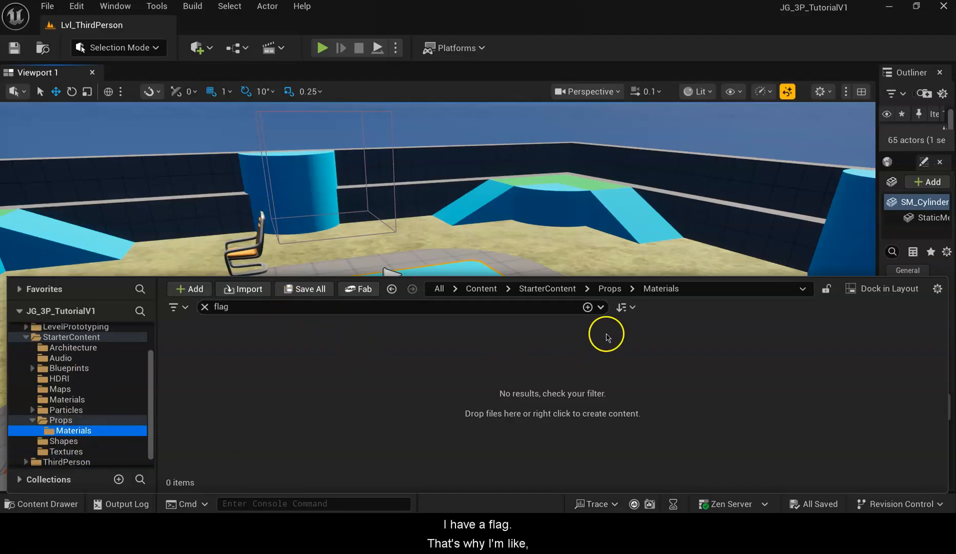
left_click(203, 307)
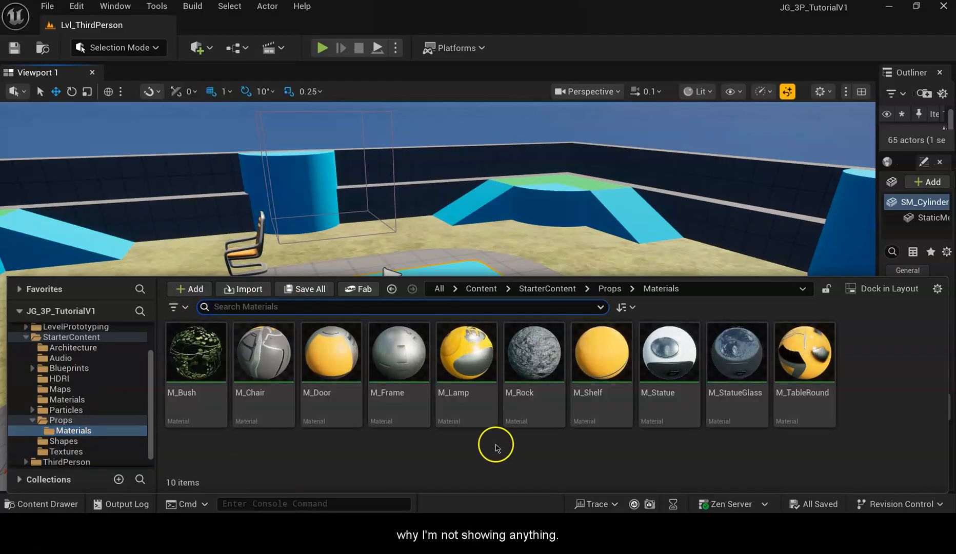
left_click(60, 420)
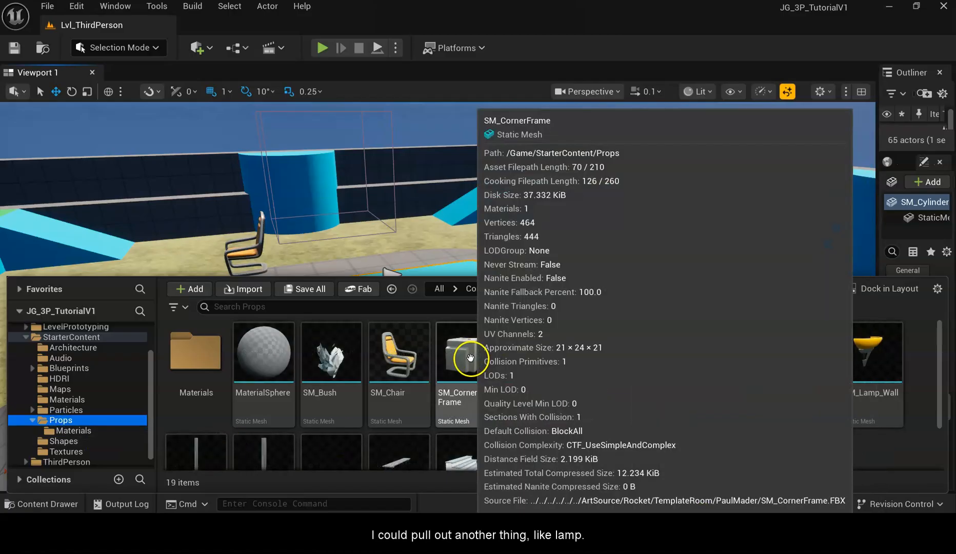
scroll(723, 380, "down", 1)
scroll(797, 362, "up", 1)
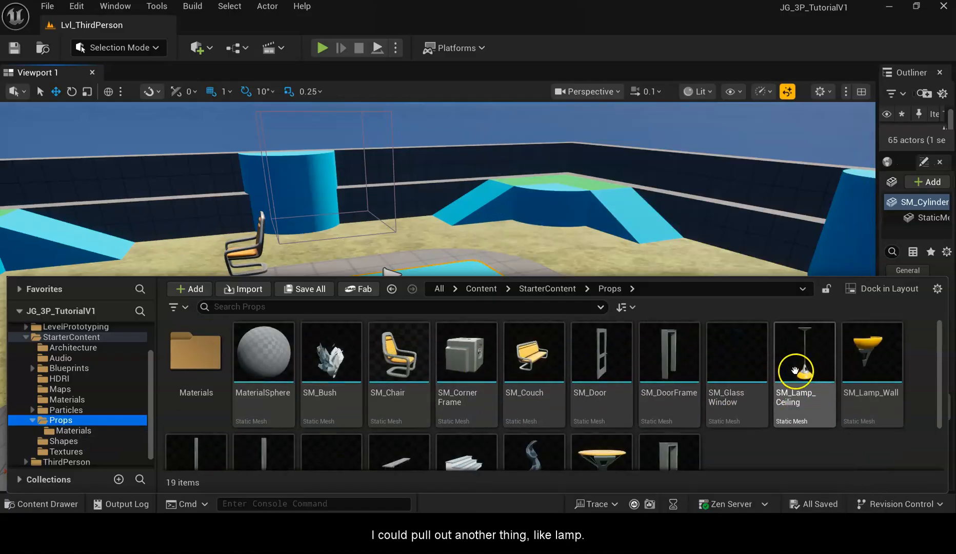
- Place the SM_Lamp_Ceiling mesh in the level on the raised central platform, near the chair
left_click_drag(800, 359, 402, 334)
left_click_drag(316, 298, 193, 234)
right_click_drag(194, 234, 331, 314)
left_click_drag(331, 314, 365, 268)
right_click_drag(497, 384, 278, 390)
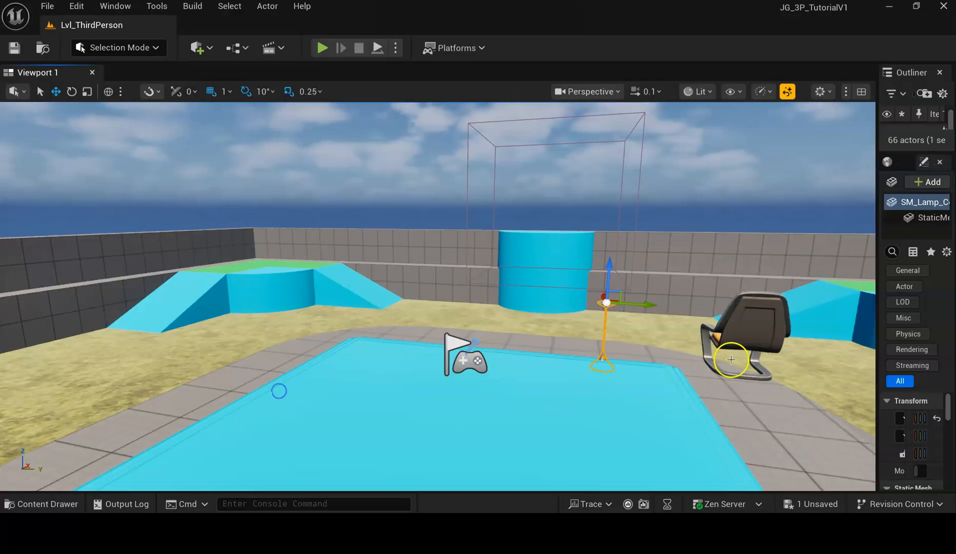
mouse_move(561, 388)
right_mouse_down()
mouse_move(678, 403)
mouse_move(557, 392)
mouse_move(502, 440)
right_mouse_up()
right_click_drag(671, 468, 726, 470)
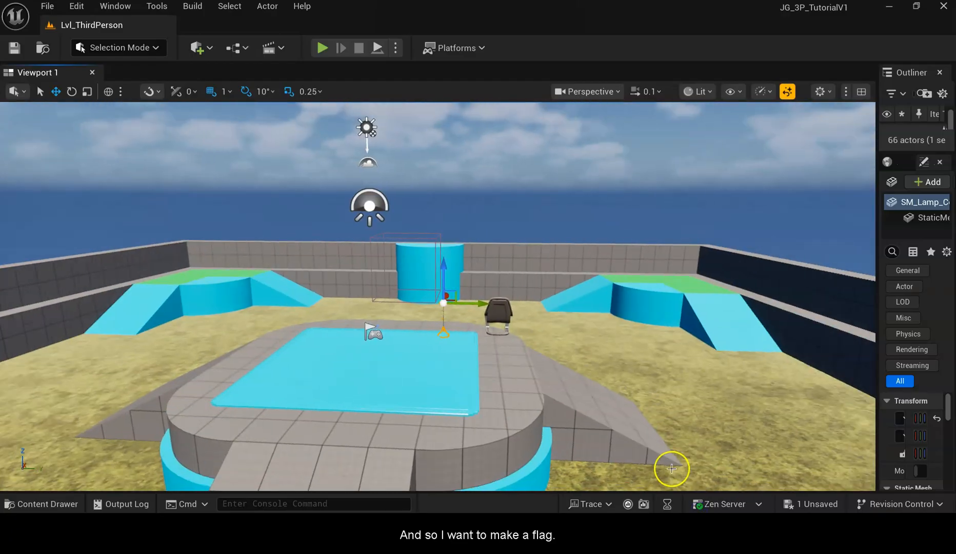
- Create a new folder directly under Content for custom assets, named after its owner
left_click(41, 504)
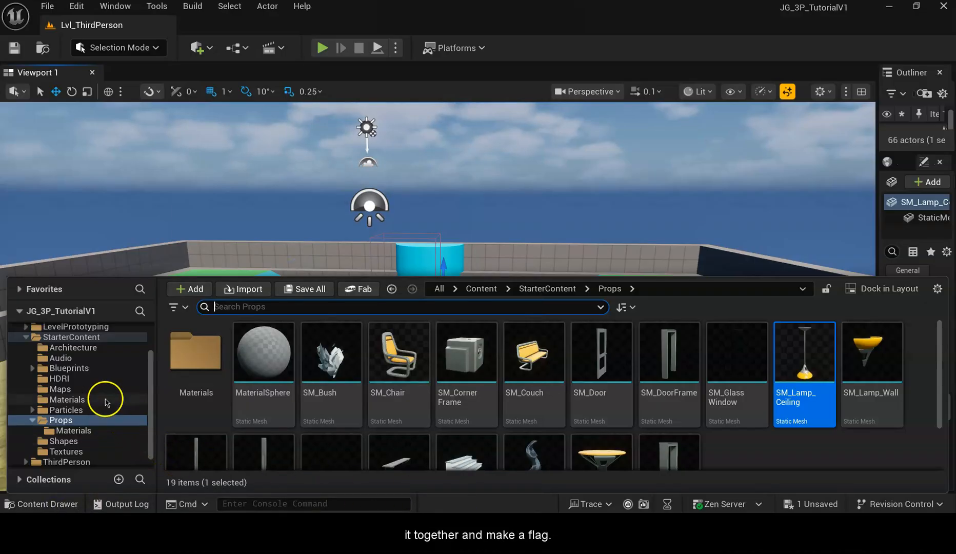
scroll(105, 402, "up", 2)
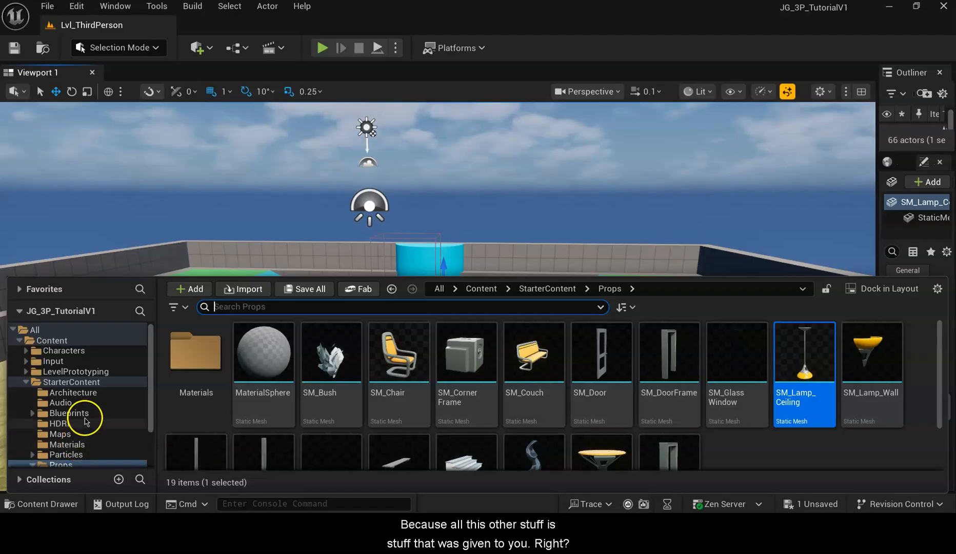
left_click(64, 342)
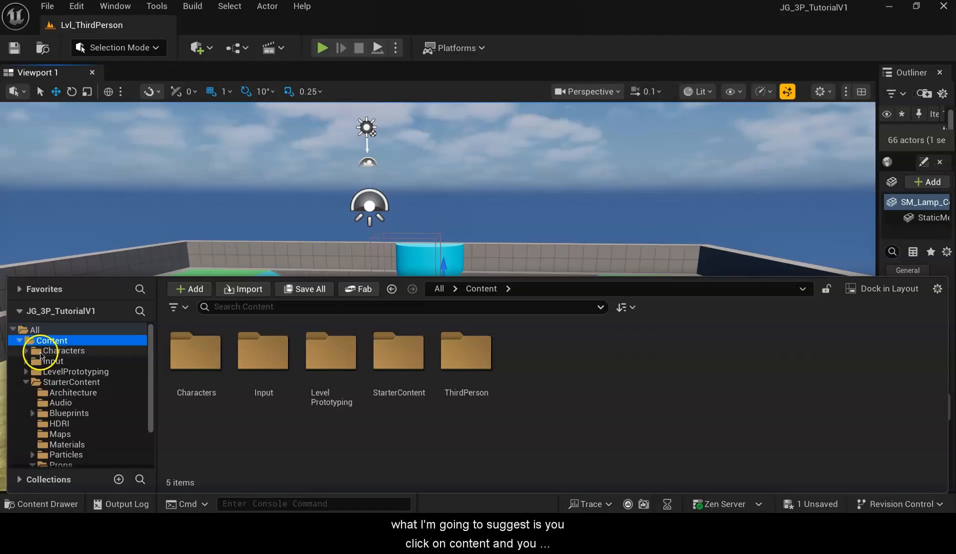
right_click(65, 342)
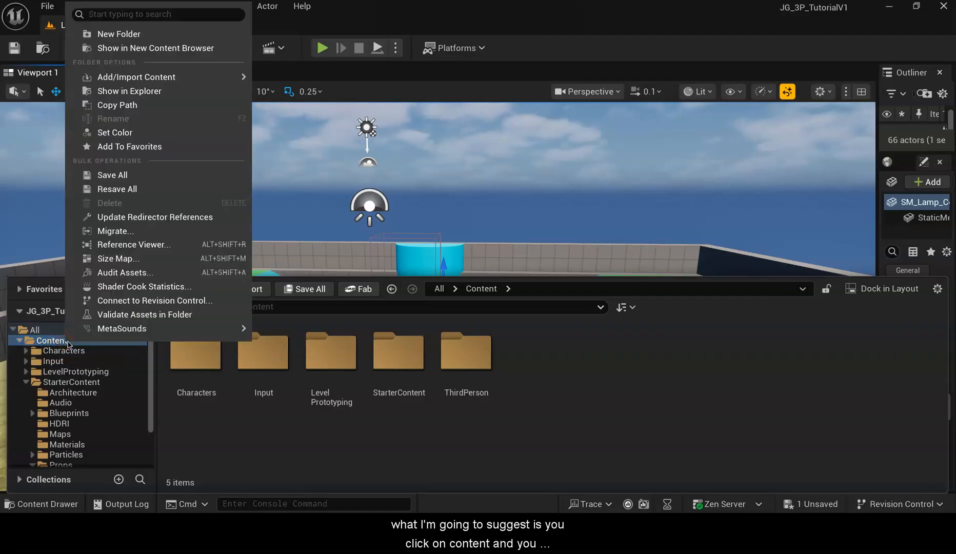
left_click(190, 34)
mouse_move(277, 524)
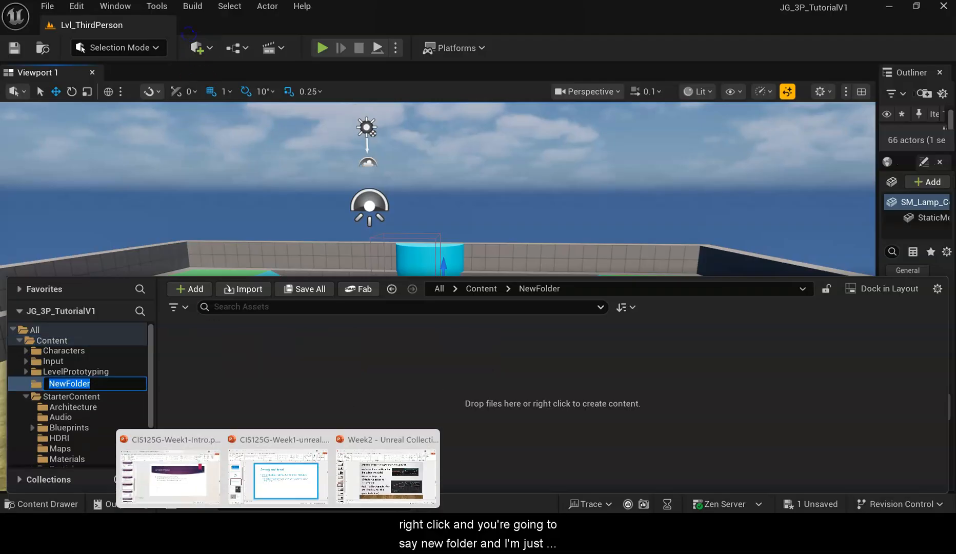
key("Return")
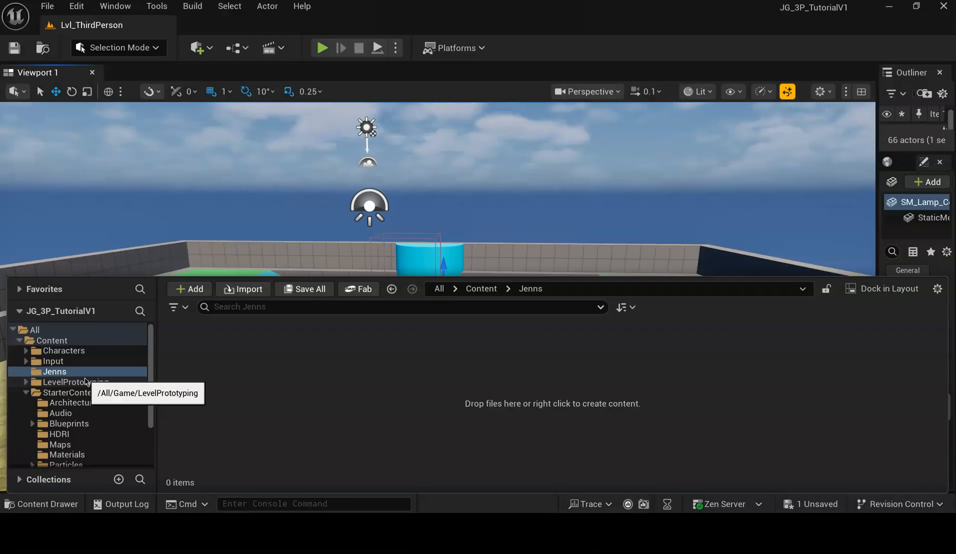
- Create a Blueprint Class with Actor as its parent class in the new custom folder
right_click(256, 349)
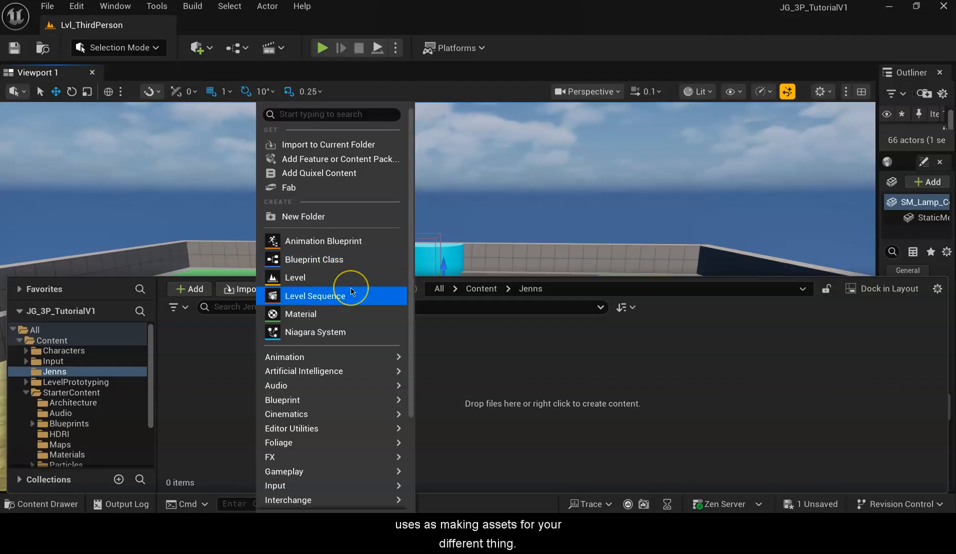
left_click(324, 262)
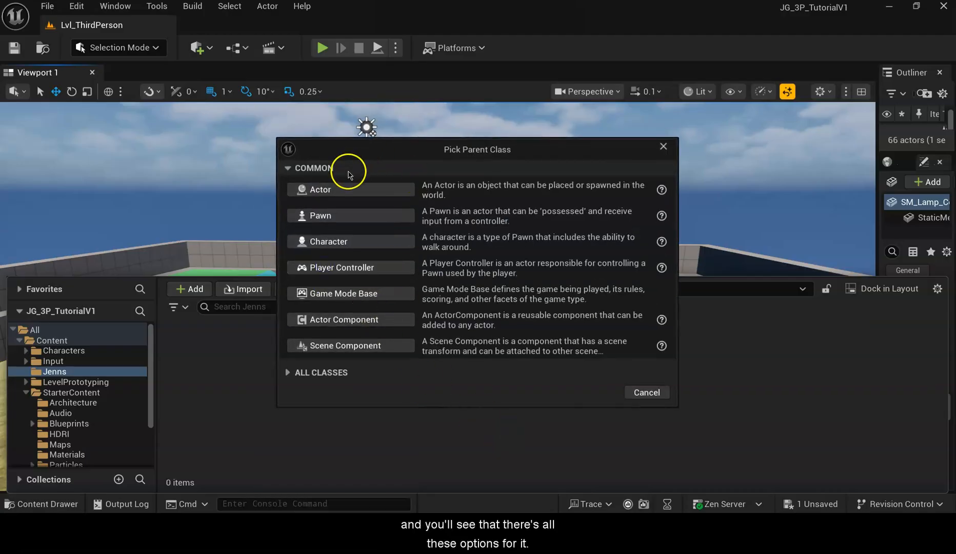
left_click(381, 197)
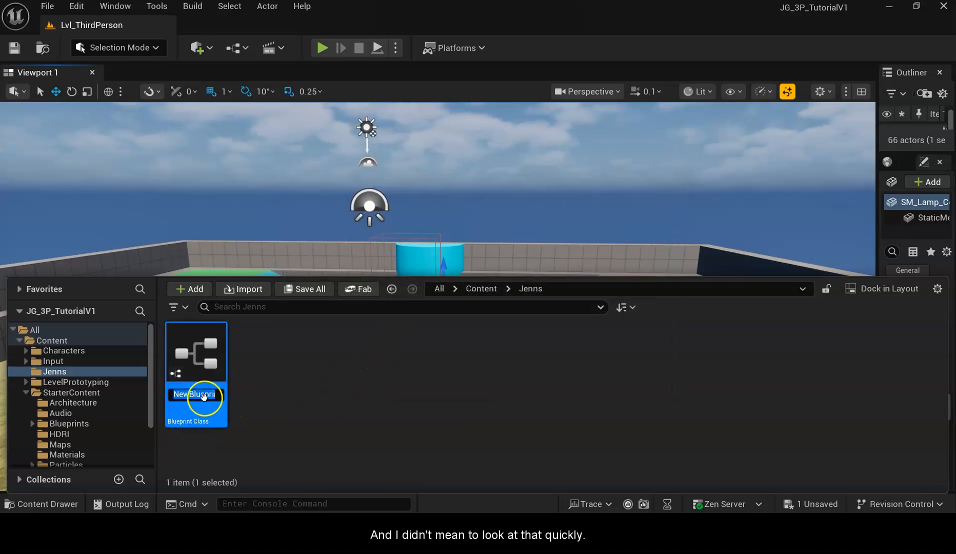
right_click(345, 355)
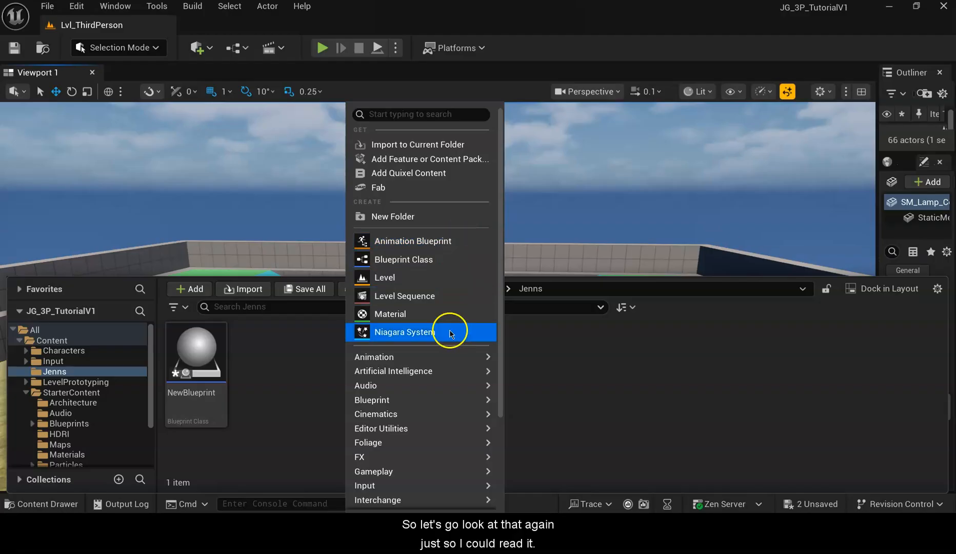
left_click(449, 259)
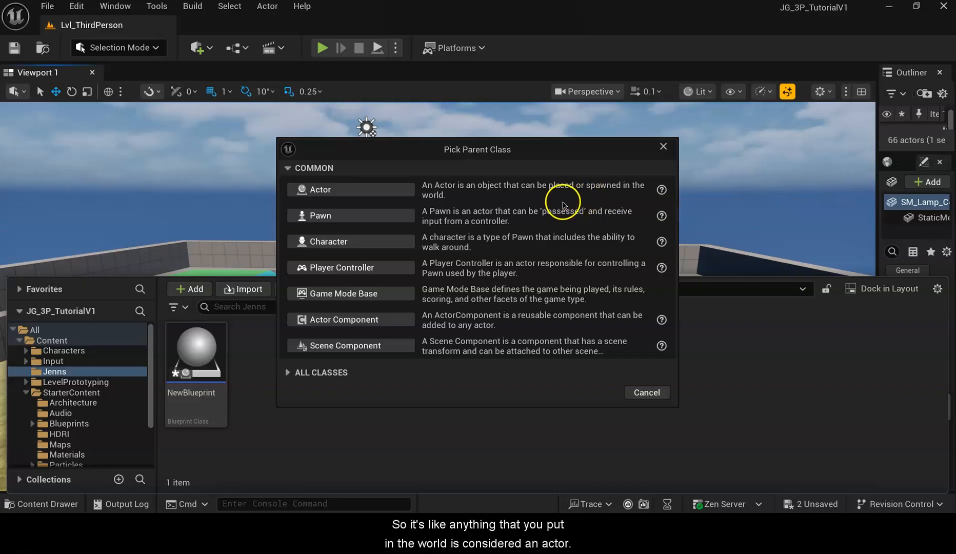
left_click(648, 392)
- Rename the new Actor blueprint as MyFlag
left_click(194, 419)
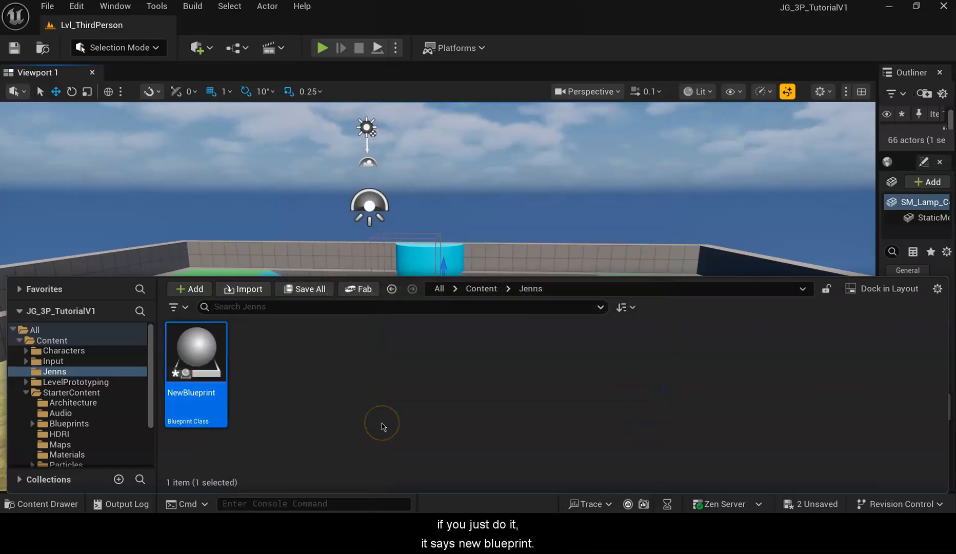
right_click(205, 395)
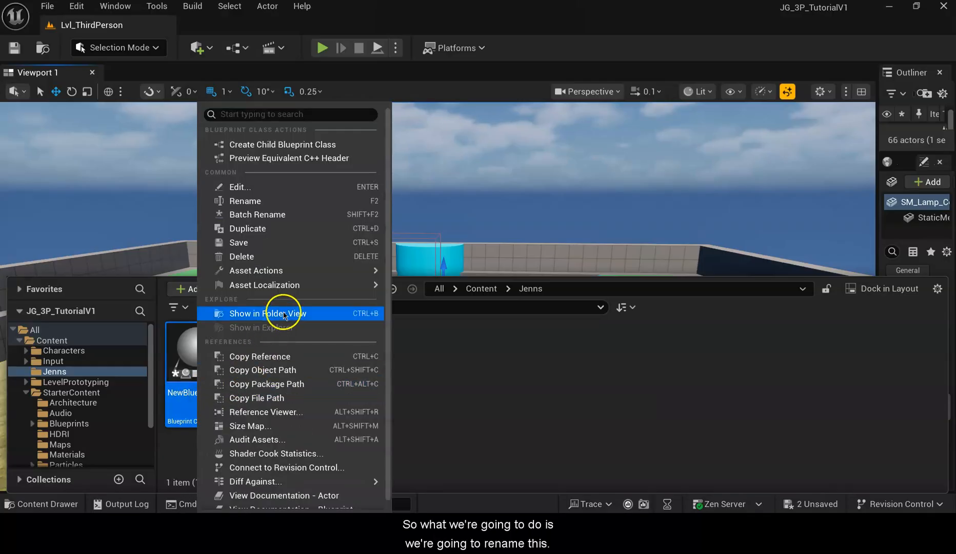
left_click(269, 201)
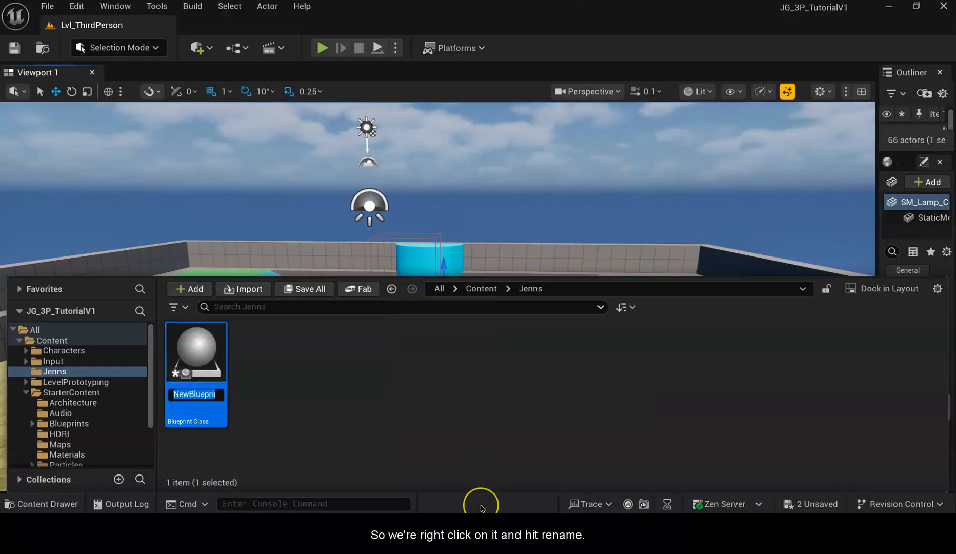
key("BackSpace")
type("MyF")
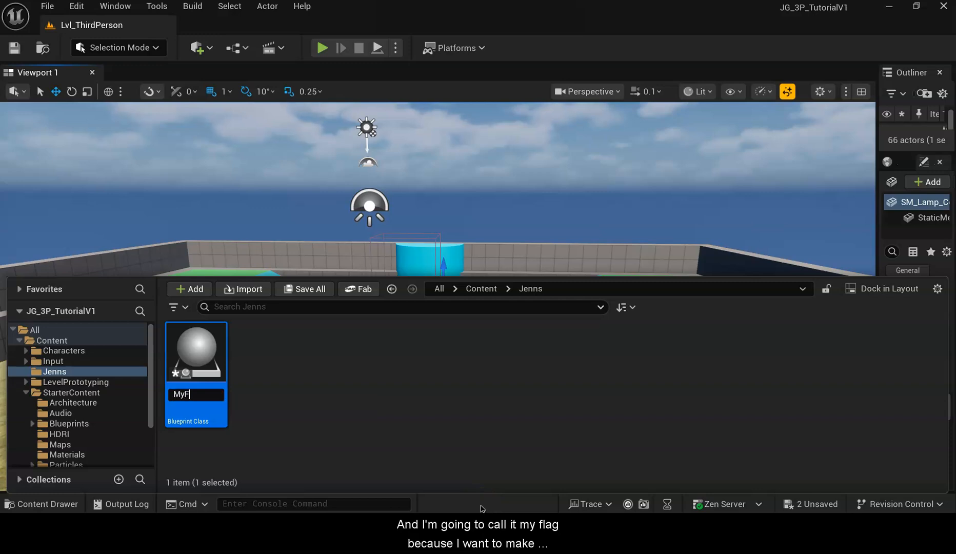
key("Return")
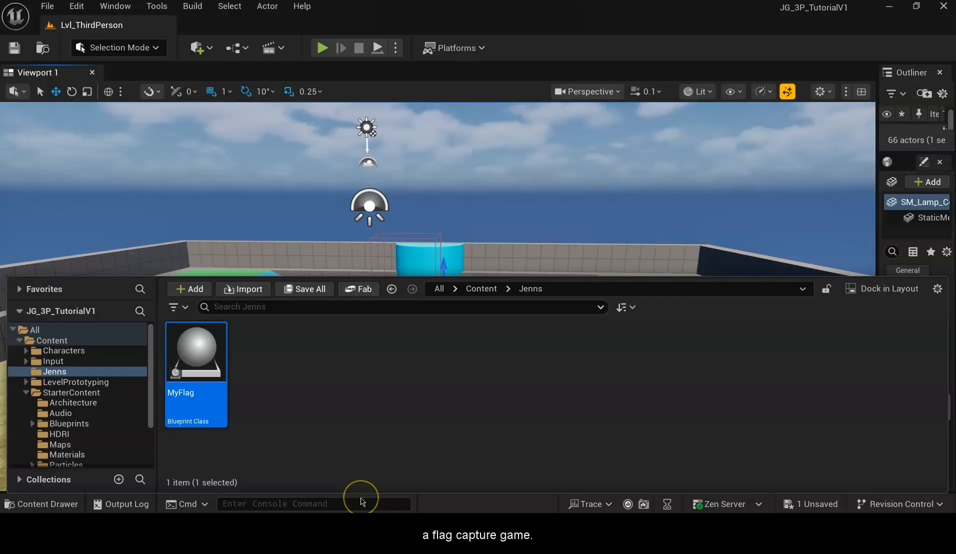
- Open the MyFlag blueprint for editing
right_click(199, 349)
left_click(214, 369)
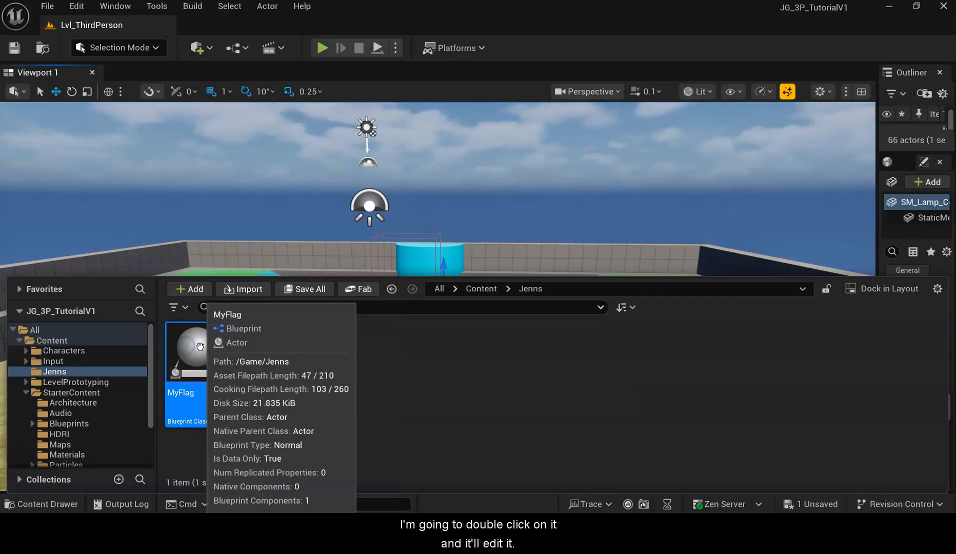
double_click(188, 347)
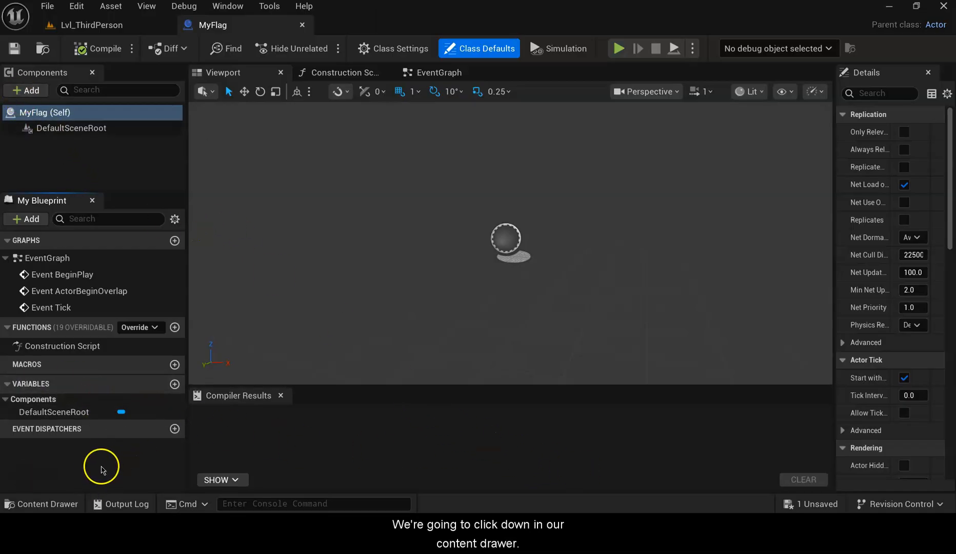
- Search all project content for "pillar" and add the Pillar_50x500 mesh to the MyFlag blueprint
left_click(63, 505)
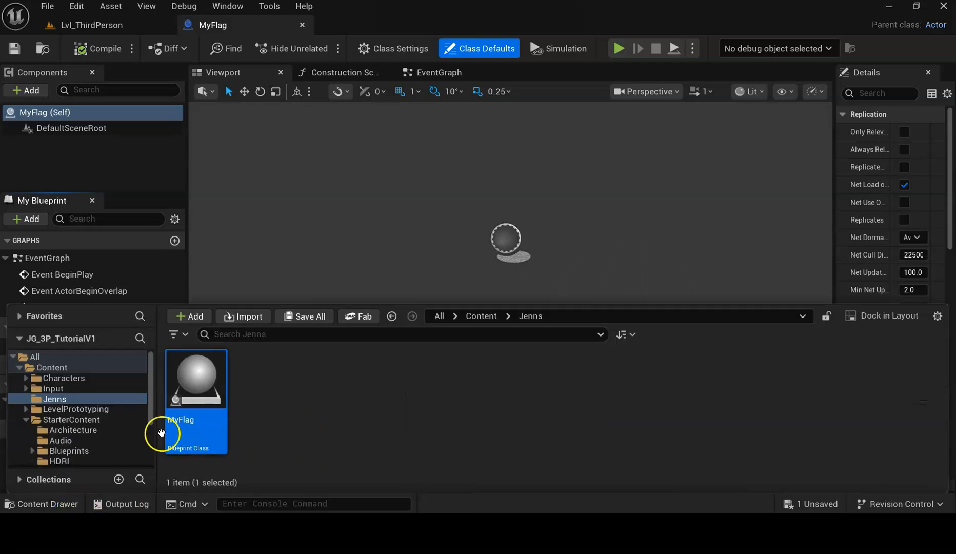
scroll(107, 423, "down", 2)
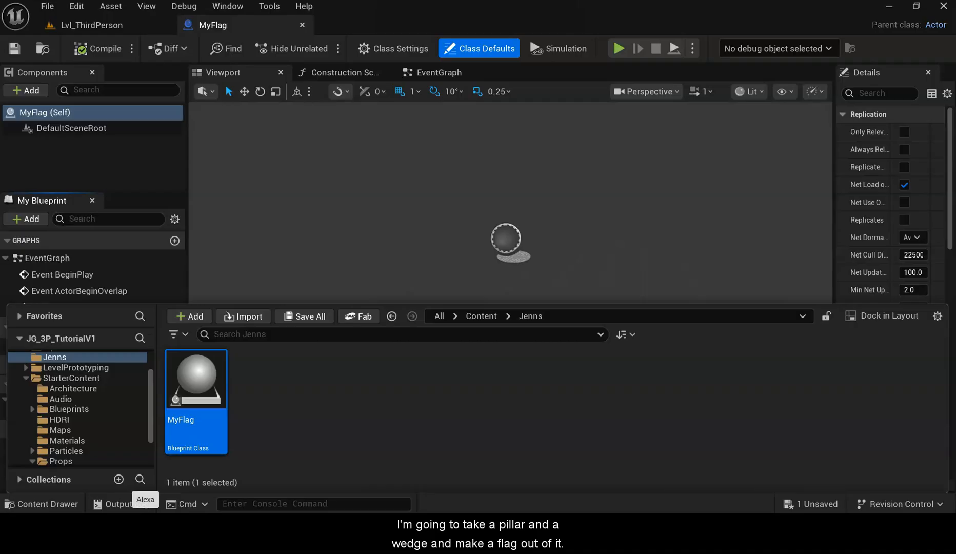
scroll(117, 447, "up", 2)
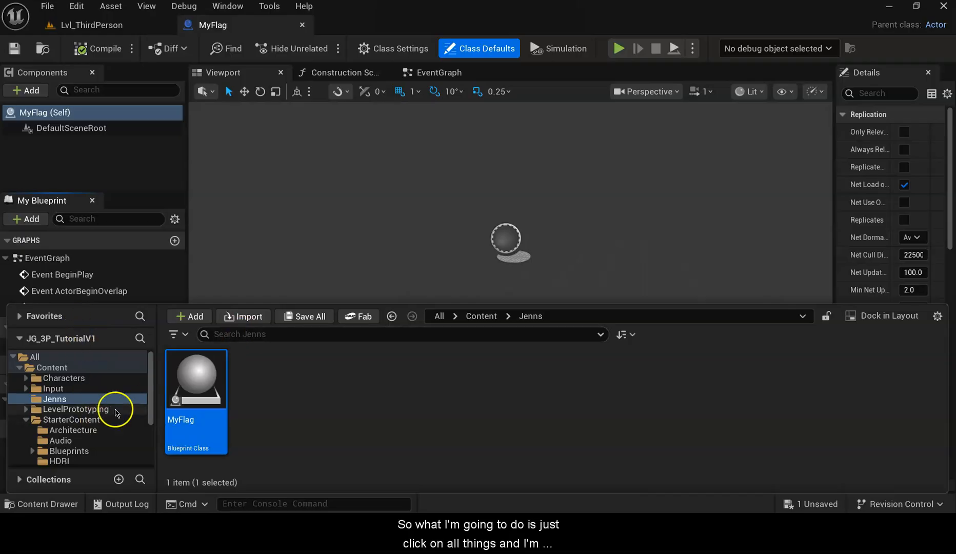
left_click(36, 356)
left_click(279, 340)
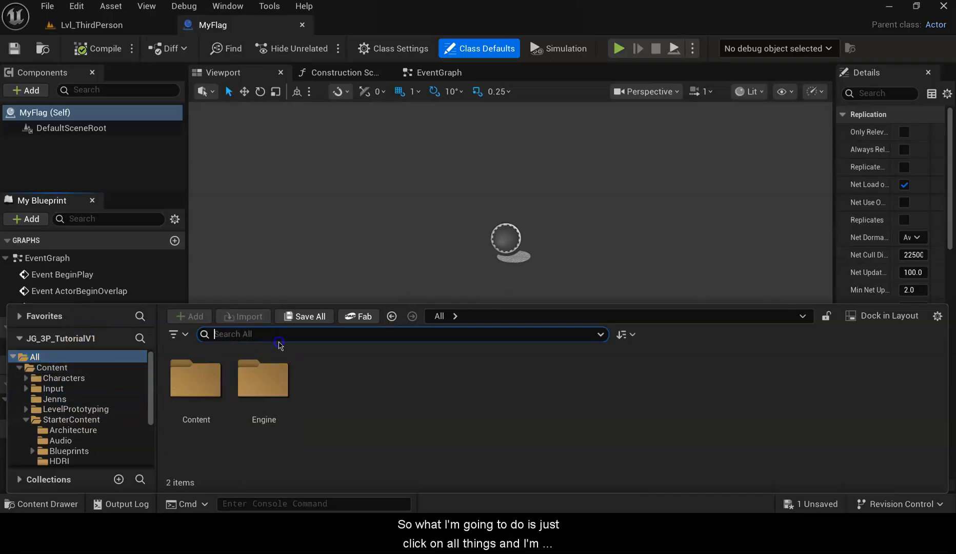
type("pillar")
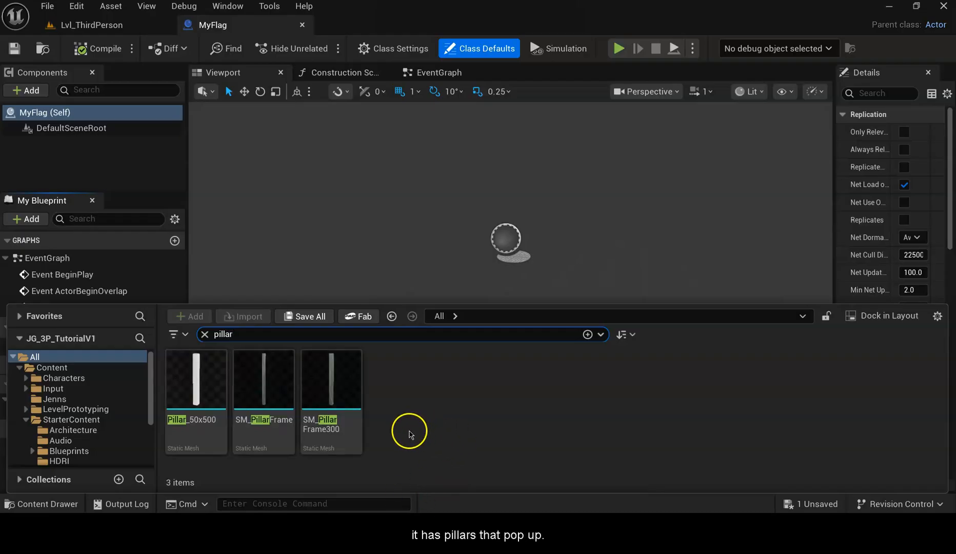
left_click_drag(197, 395, 412, 233)
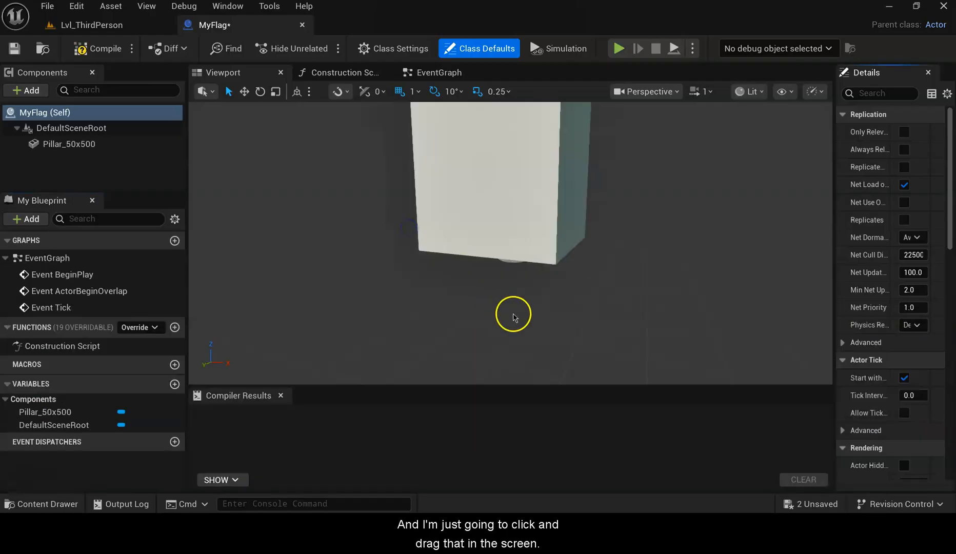
- Scale the Pillar_50x500 component down in height and width to form a shorter, thinner flagpole
scroll(518, 321, "down", 3)
right_click_drag(574, 283, 580, 236)
scroll(582, 281, "down", 3)
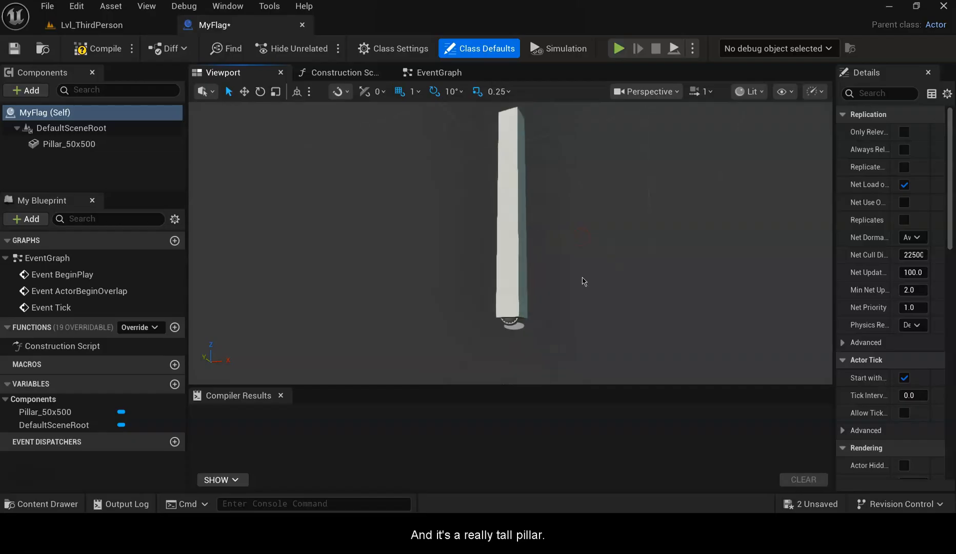
left_click(519, 235)
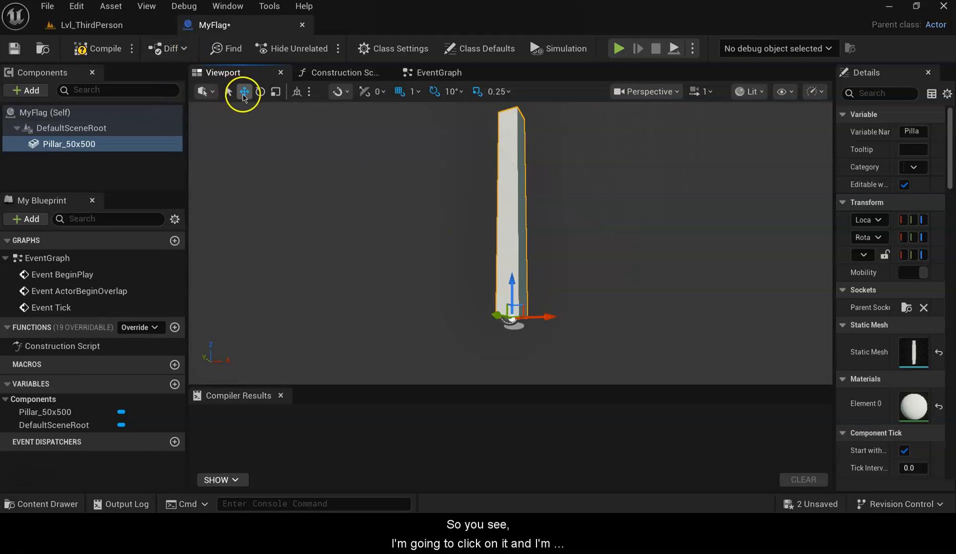
left_click(276, 92)
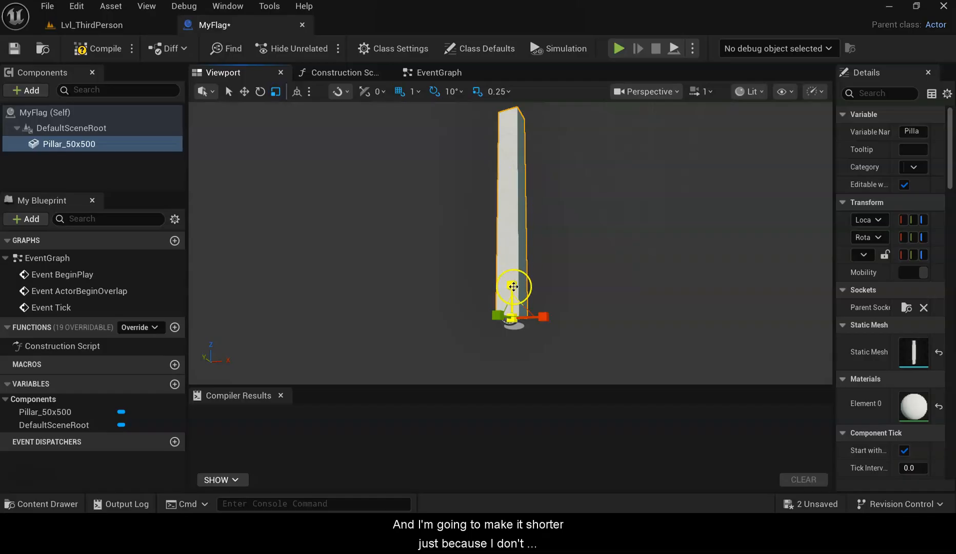
left_click_drag(511, 282, 511, 287)
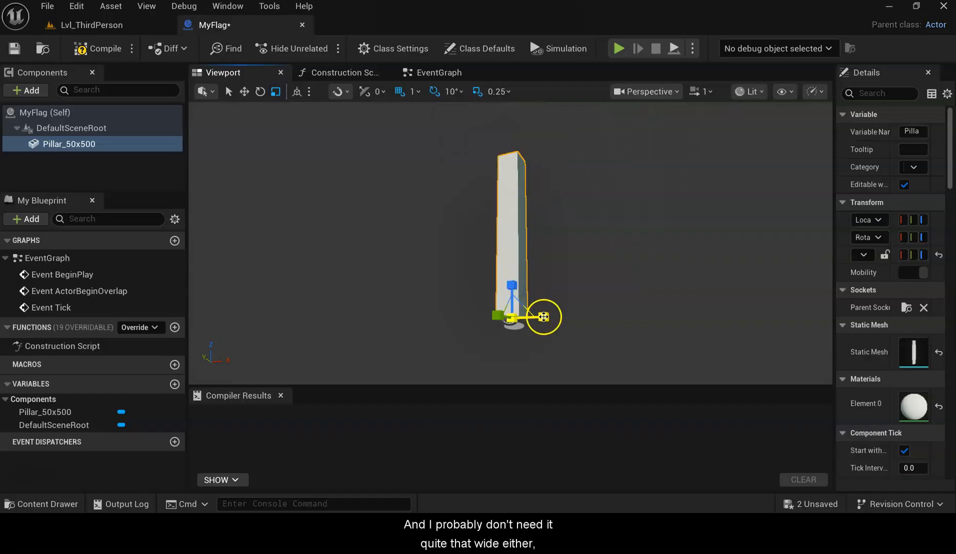
left_click_drag(542, 316, 509, 316)
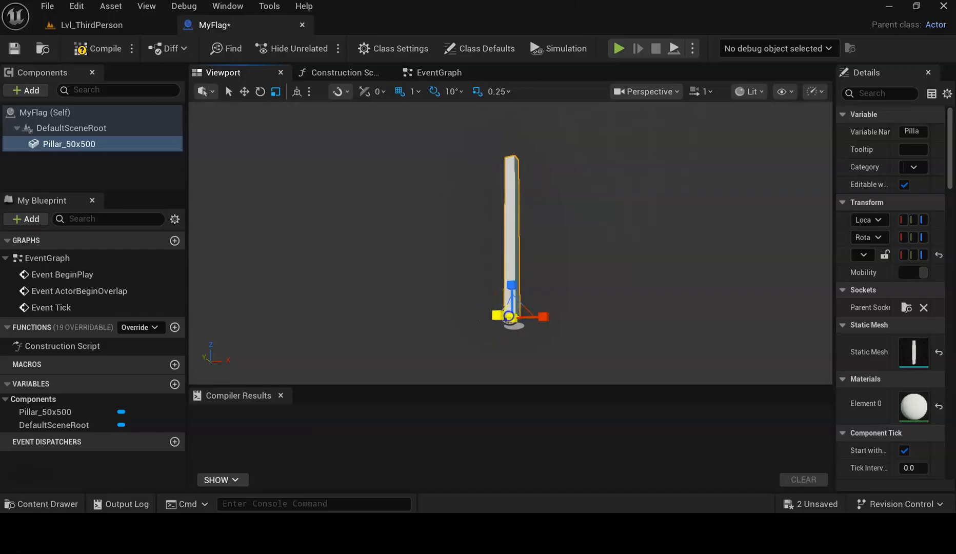
- Examine the resized flagpole in the MyFlag blueprint from several angles and distances
scroll(554, 272, "up", 3)
right_click_drag(581, 258, 694, 280)
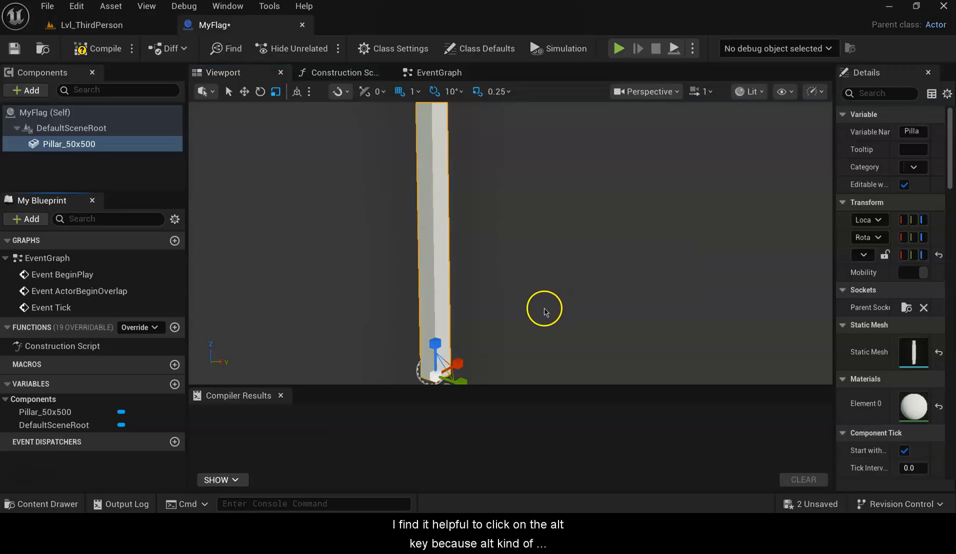
left_click_drag(535, 320, 536, 272, "alt")
scroll(536, 268, "down", 5)
mouse_move(581, 298)
right_mouse_down()
mouse_move(544, 278)
mouse_move(581, 330)
mouse_move(608, 309)
mouse_move(548, 290)
mouse_move(586, 325)
mouse_move(573, 282)
mouse_move(573, 300)
right_mouse_up()
scroll(587, 292, "up", 1)
scroll(587, 289, "down", 2)
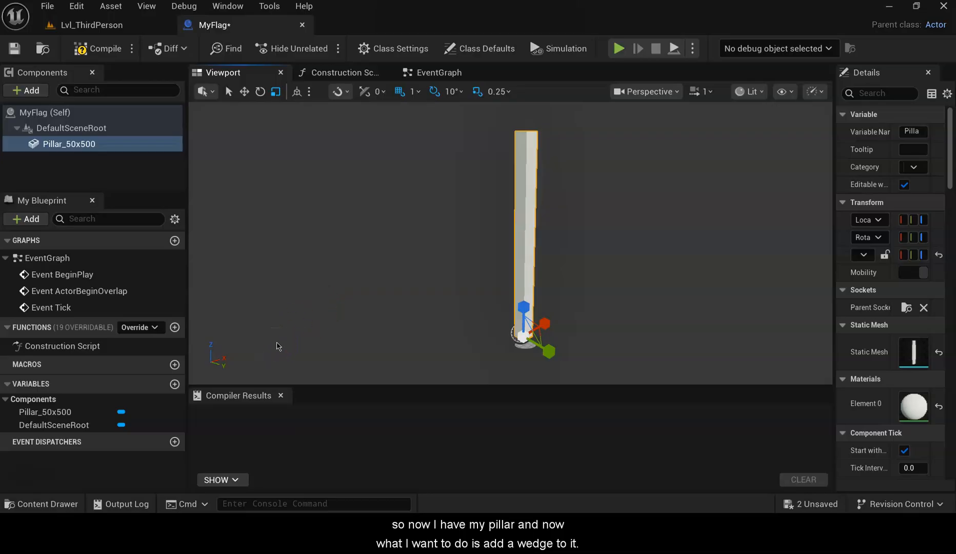
left_click(41, 504)
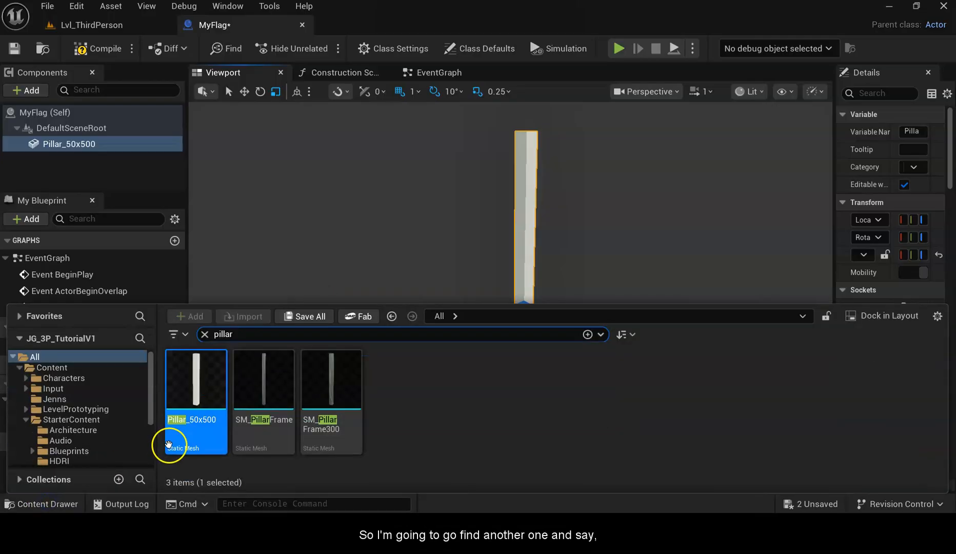
left_click(345, 228)
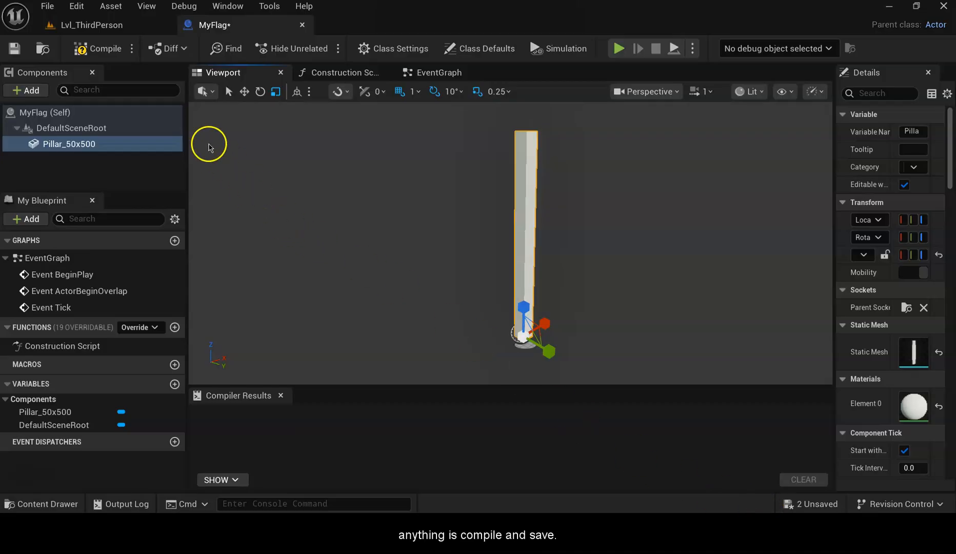
- Compile the MyFlag blueprint and save all unsaved content, including MyFlag and SM_Lamp_Ceiling
left_click(89, 51)
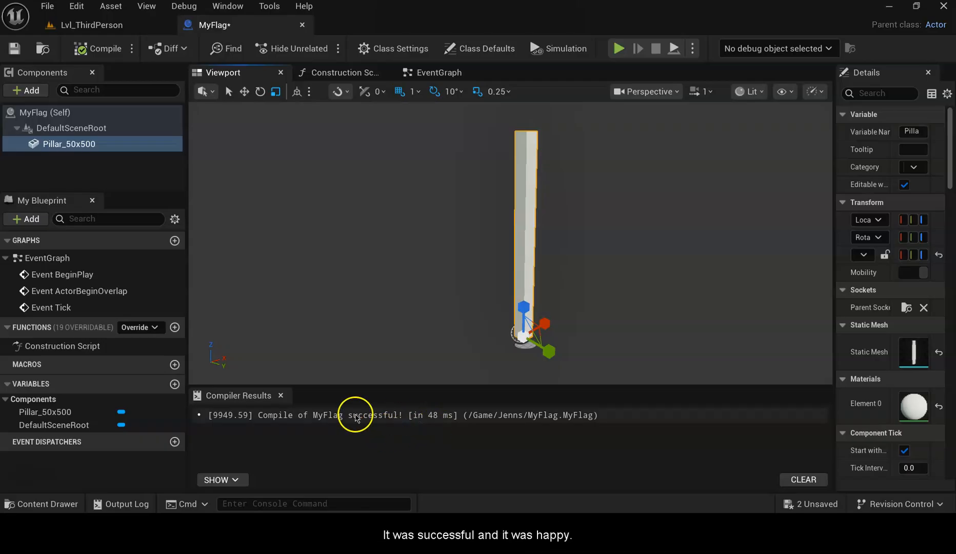
left_click(817, 505)
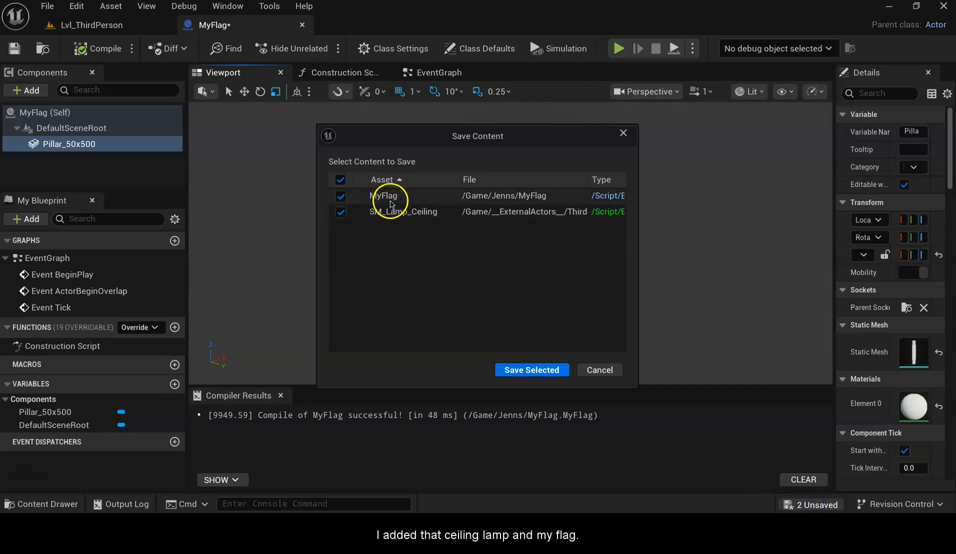
left_click(549, 370)
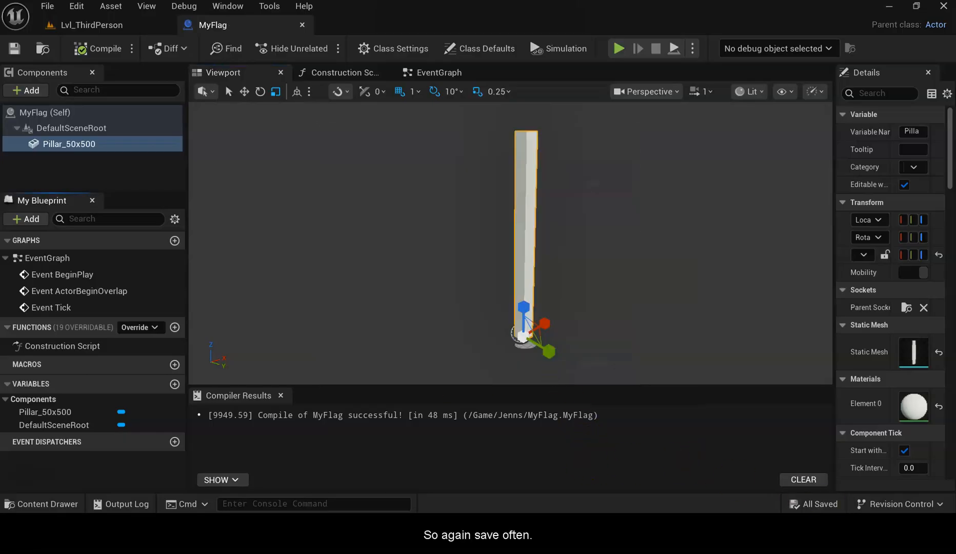
left_click(56, 9)
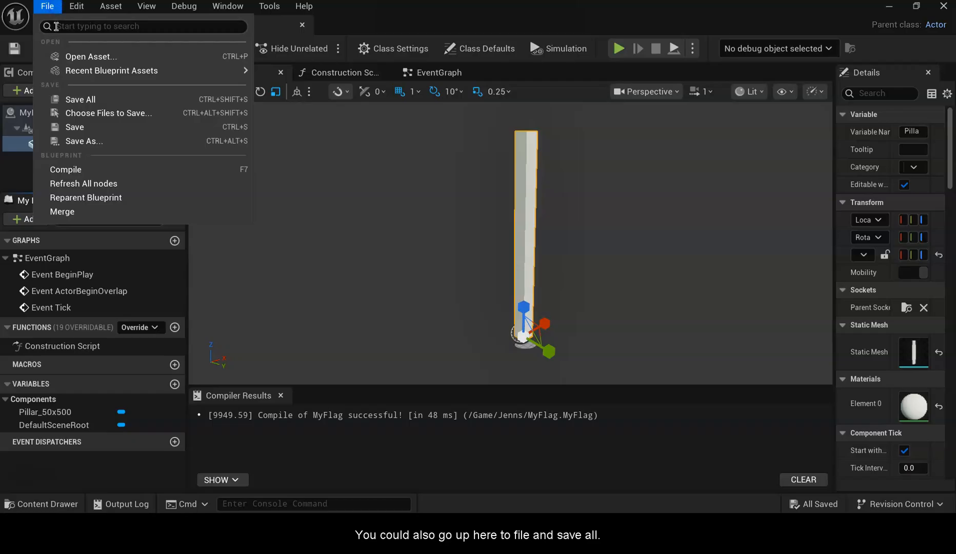
left_click(103, 100)
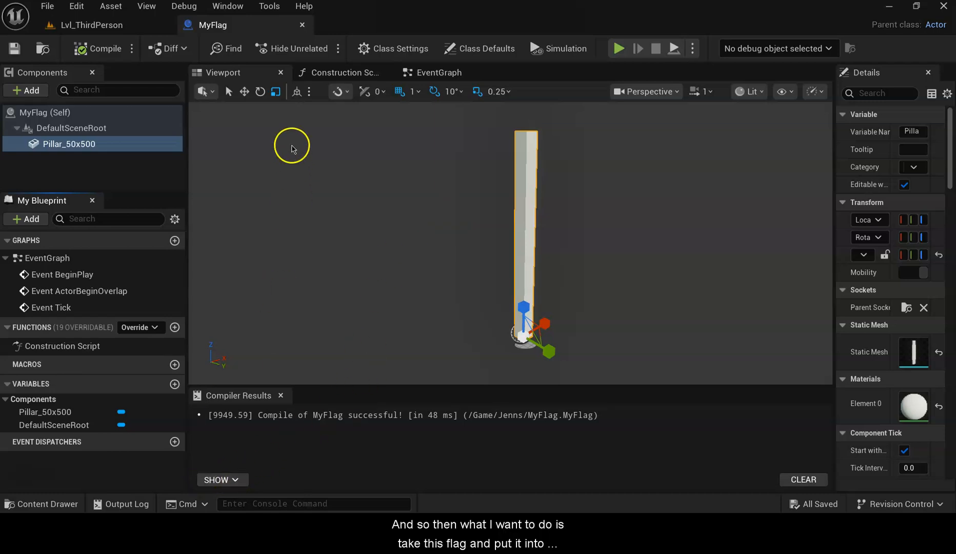
- Switch to the Lvl_ThirdPerson level and show the Jenns content folder with the "pillar" search cleared
left_click(105, 25)
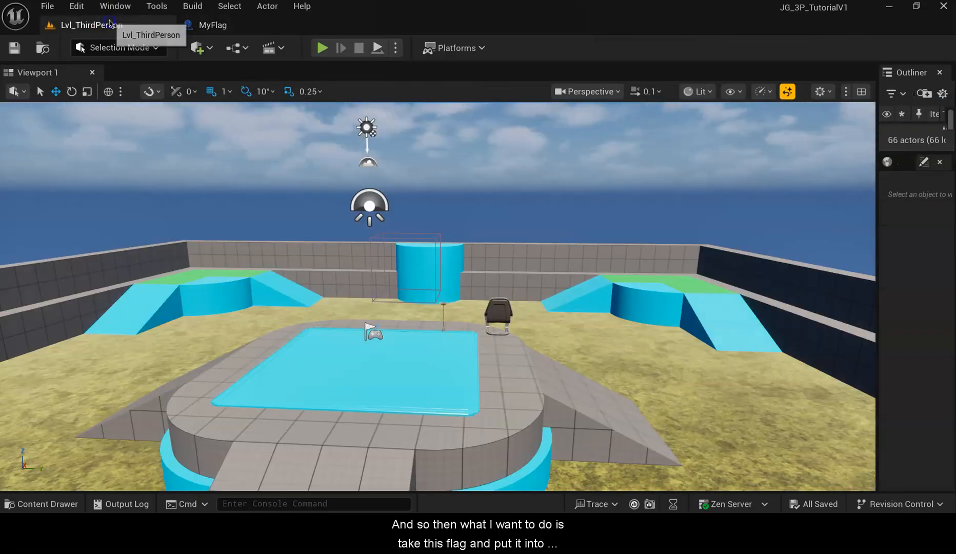
left_click(67, 506)
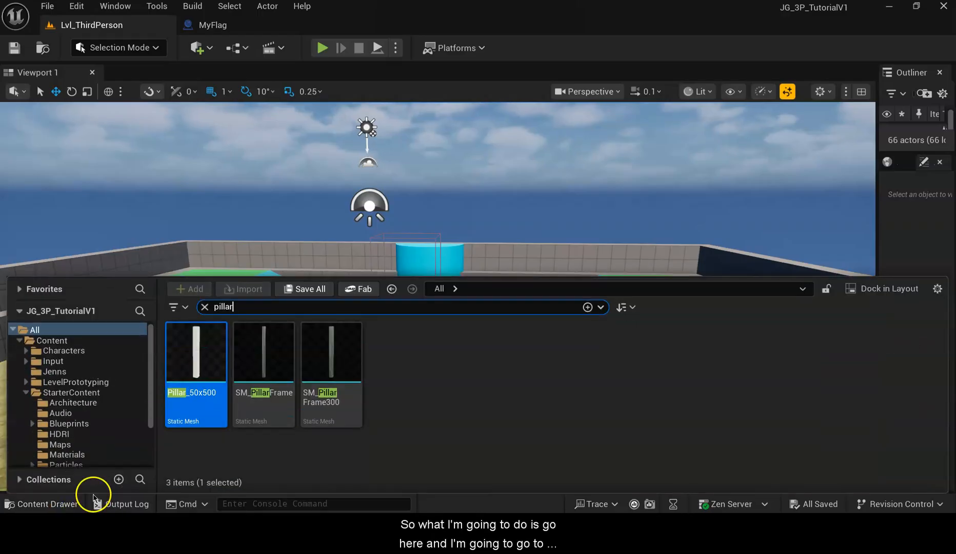
left_click(53, 371)
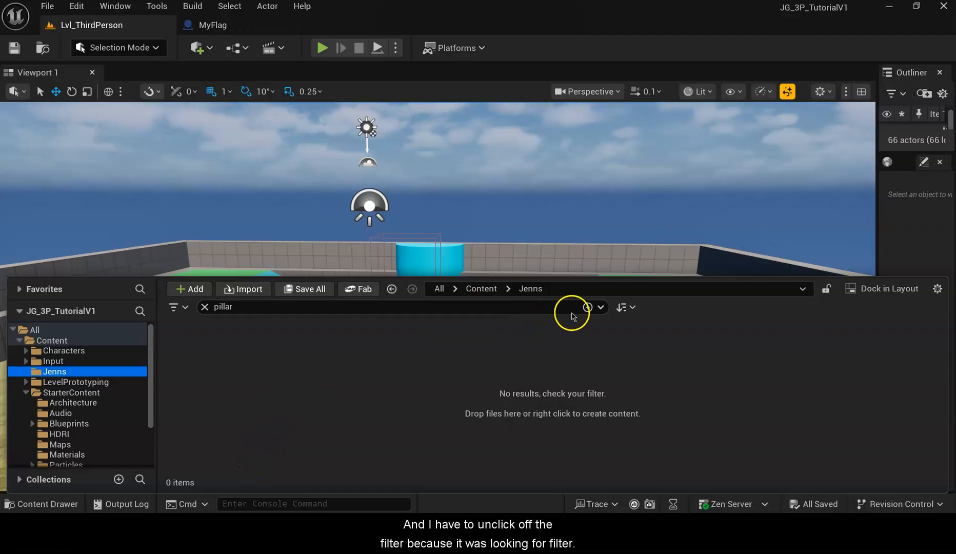
left_click(204, 307)
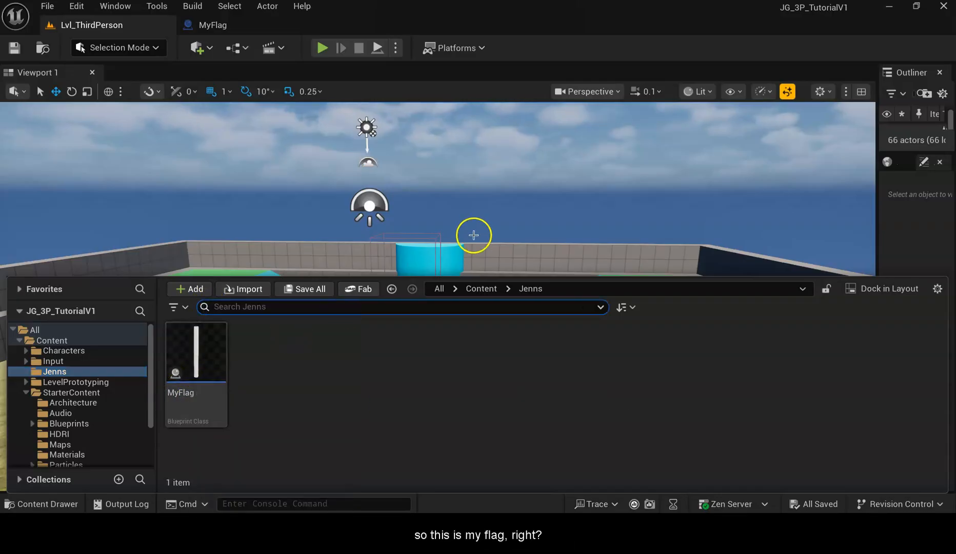
- Place a MyFlag instance from the Jenns folder on the blue central platform of the level, near the chair
scroll(474, 236, "down", 1)
left_click(527, 207)
right_click_drag(526, 206, 530, 184)
left_click(41, 504)
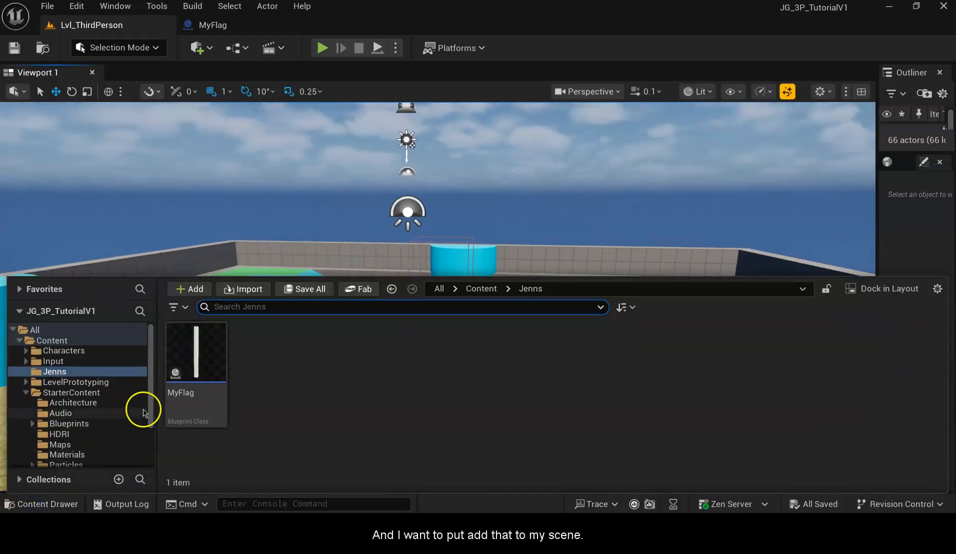
left_click_drag(191, 369, 469, 345)
right_click_drag(527, 441, 441, 448)
left_click_drag(441, 448, 7, 447, "alt")
mouse_move(545, 423)
right_mouse_down()
mouse_move(477, 423)
mouse_move(546, 422)
right_mouse_up()
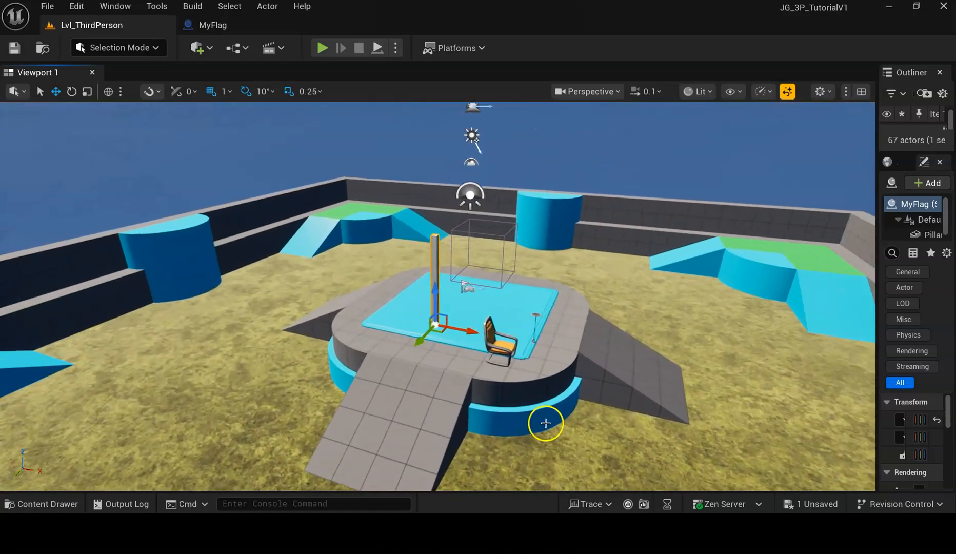
scroll(541, 387, "up", 3)
right_click_drag(529, 380, 508, 404)
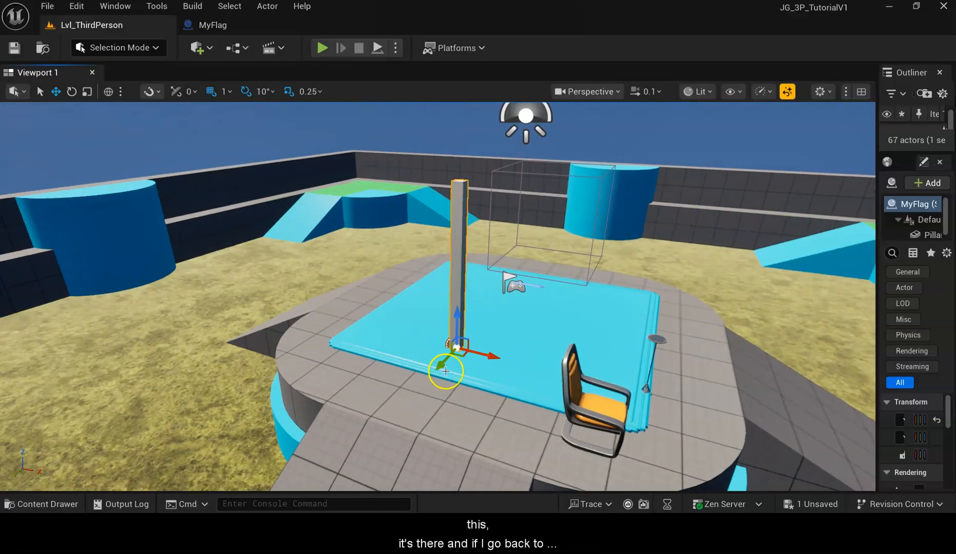
- In the MyFlag blueprint, search materials for "wood" and assign M_Wood_Pine to the Pillar_50x500 component's Element 0
left_click(242, 24)
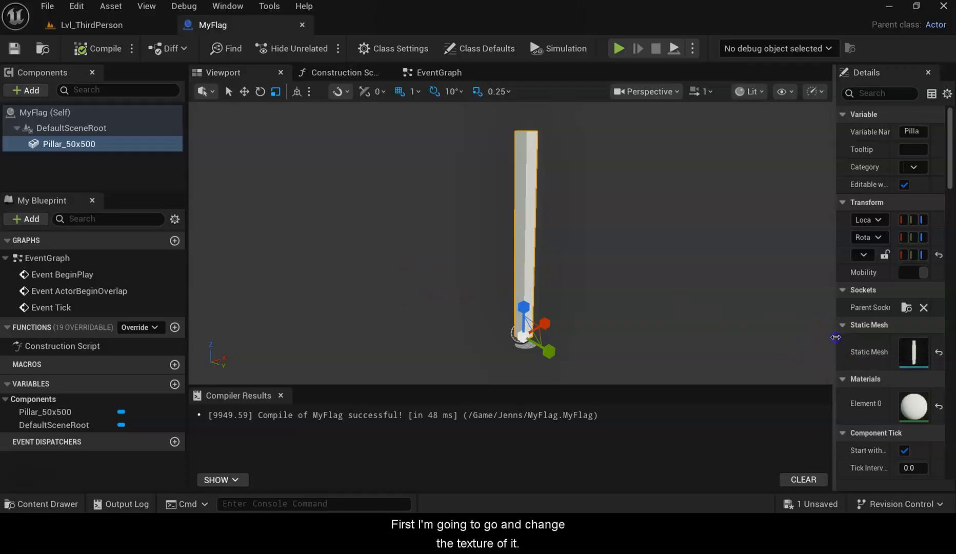
left_click_drag(834, 336, 636, 327)
left_click(854, 398)
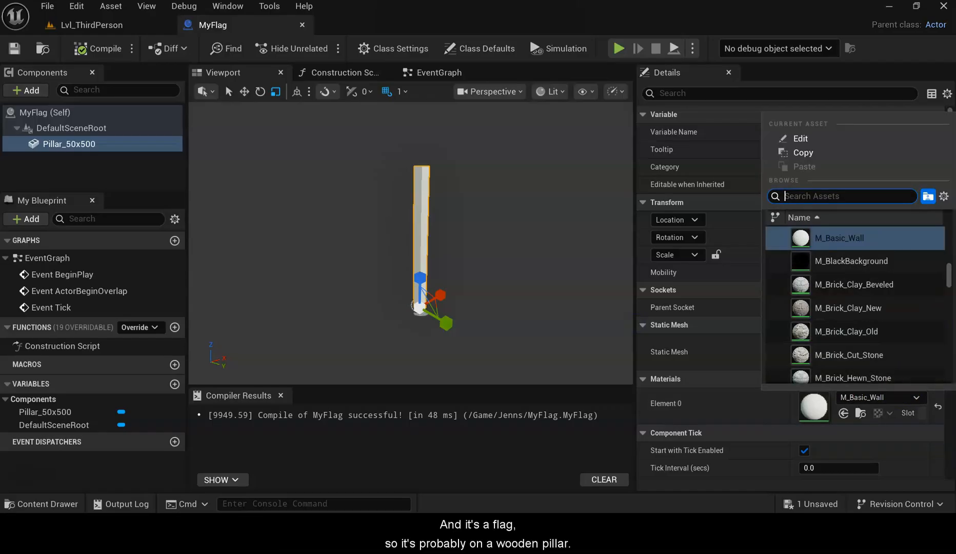
type("wood")
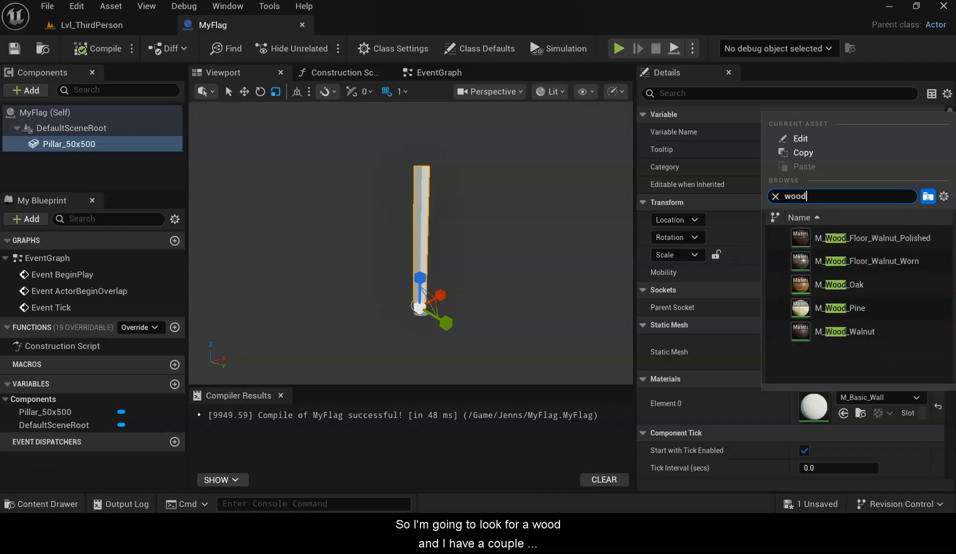
left_click(851, 307)
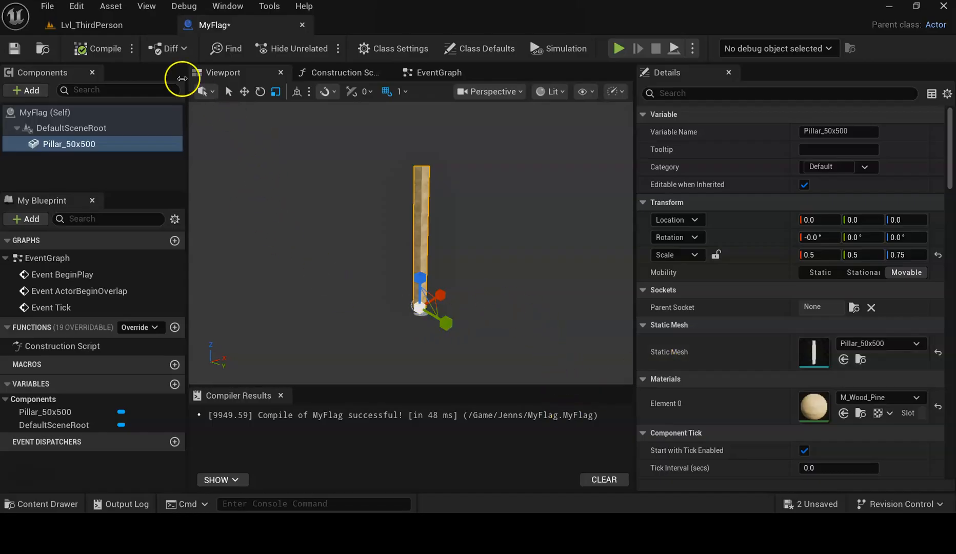
- Compare the flagpole's material in the Lvl_ThirdPerson level with the MyFlag blueprint, ending in the blueprint
left_click(136, 24)
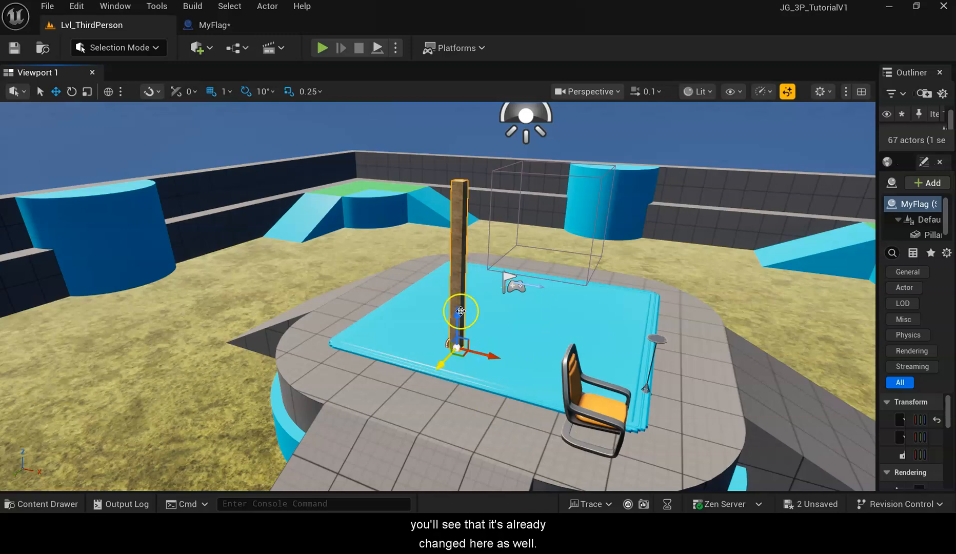
left_click(218, 25)
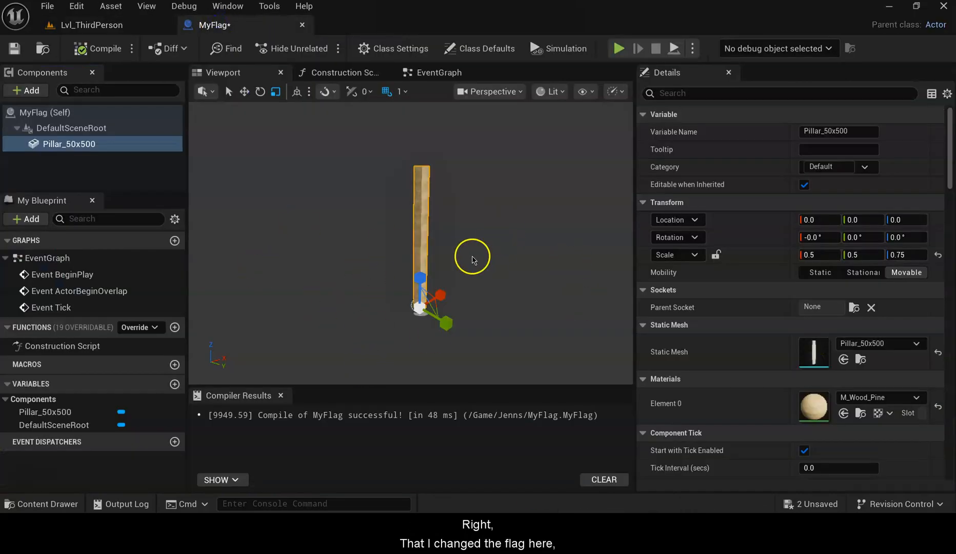
left_click(95, 26)
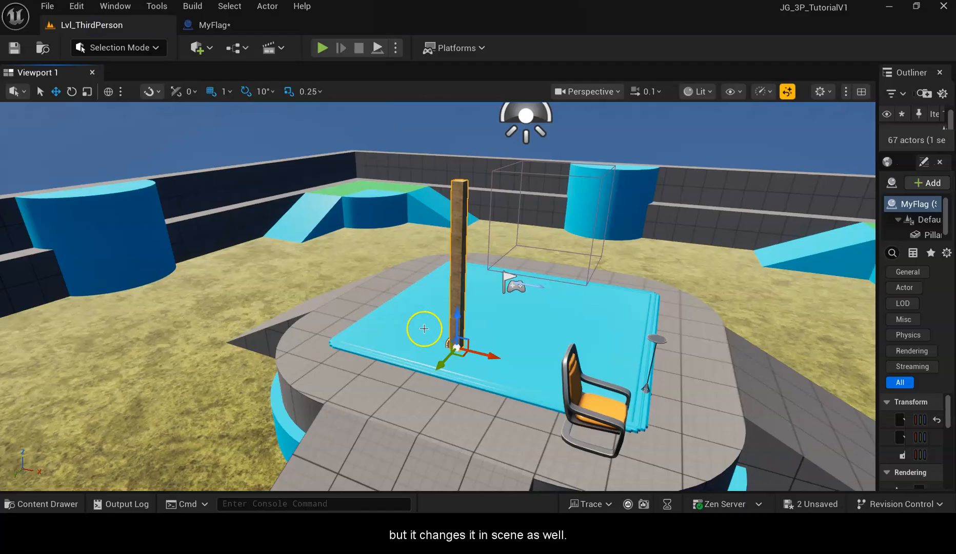
left_click(208, 25)
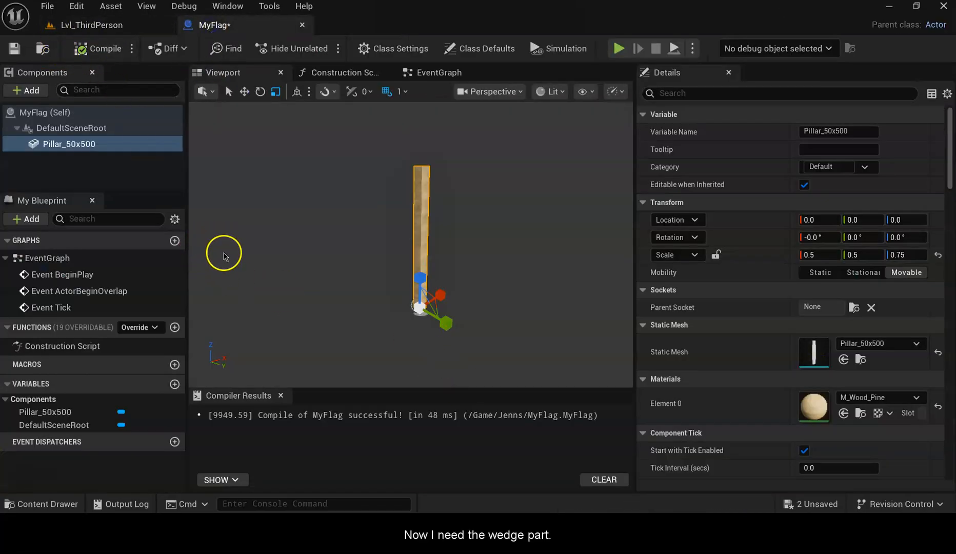
- Search all project content for "wedge" and add the Shape_Wedge_B mesh to the MyFlag blueprint under the pillar
left_click(77, 502)
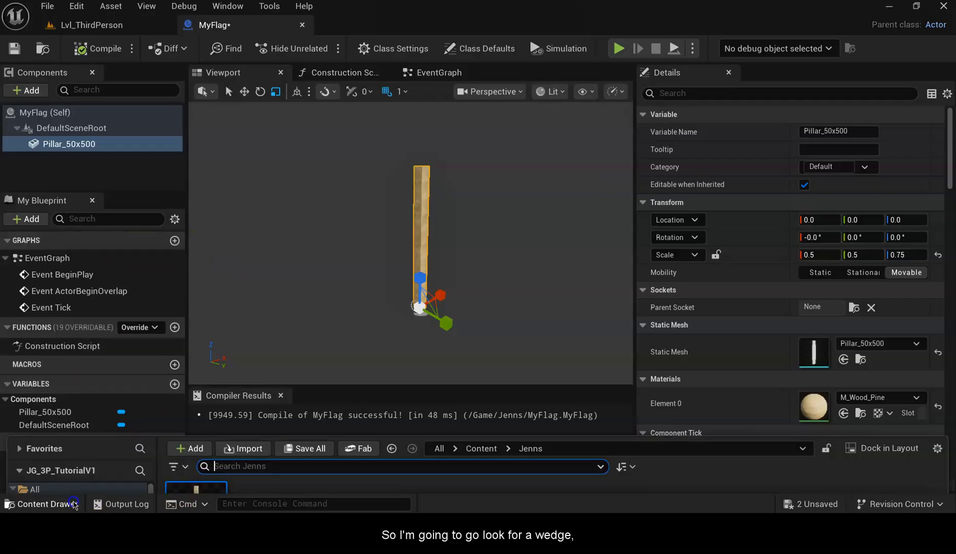
left_click(34, 357)
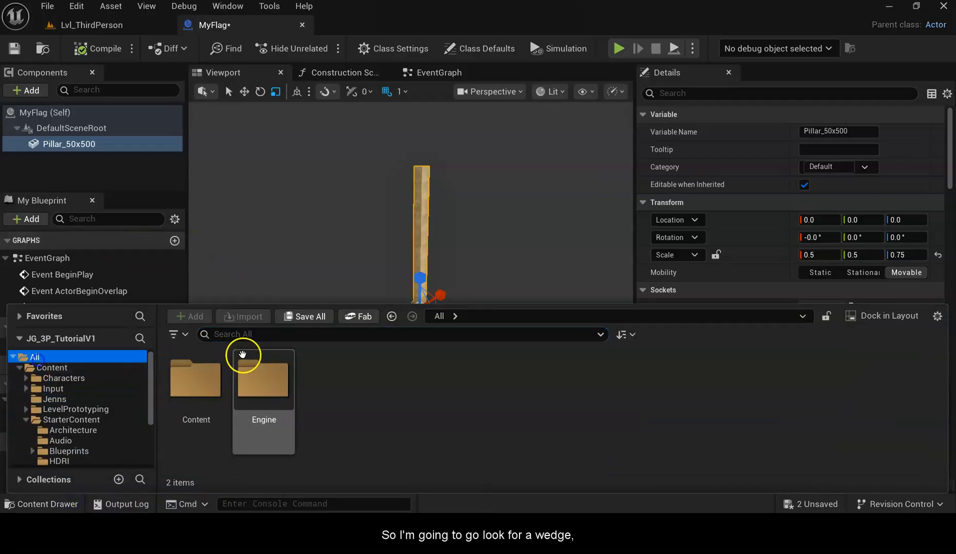
left_click(263, 336)
type("wedge")
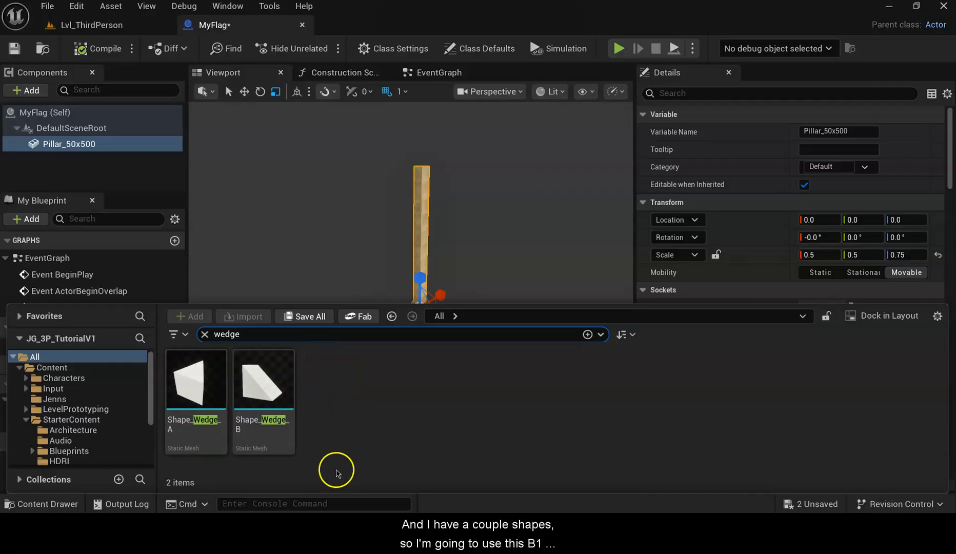
left_click_drag(287, 399, 412, 153)
left_click_drag(487, 382, 428, 349)
left_click_drag(452, 326, 571, 340, "alt")
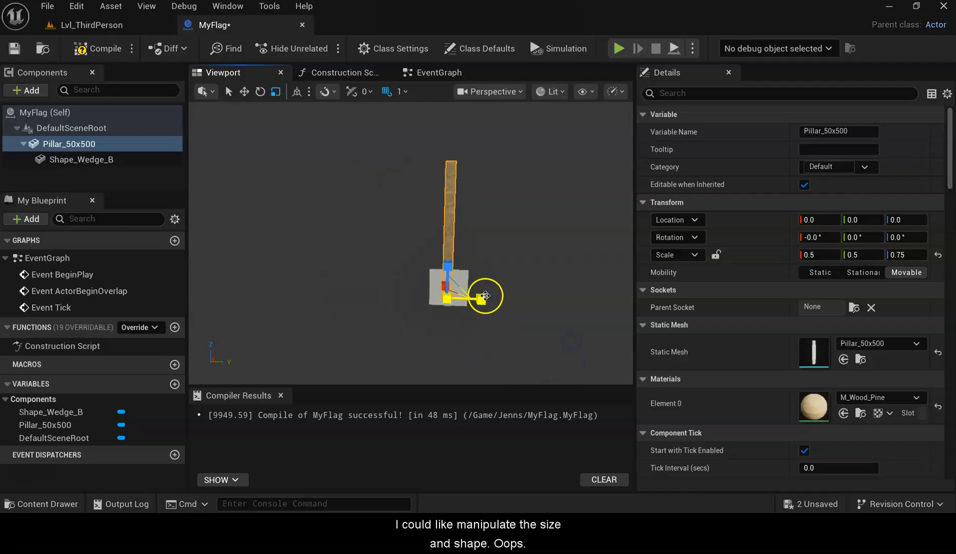
left_click_drag(485, 295, 479, 296)
key("ctrl+z")
left_click(483, 341)
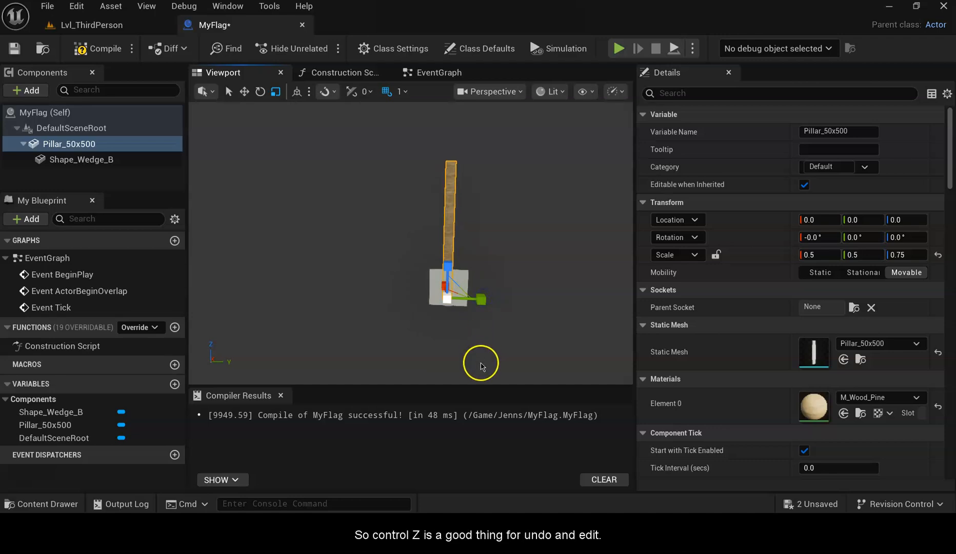
key("ctrl+z")
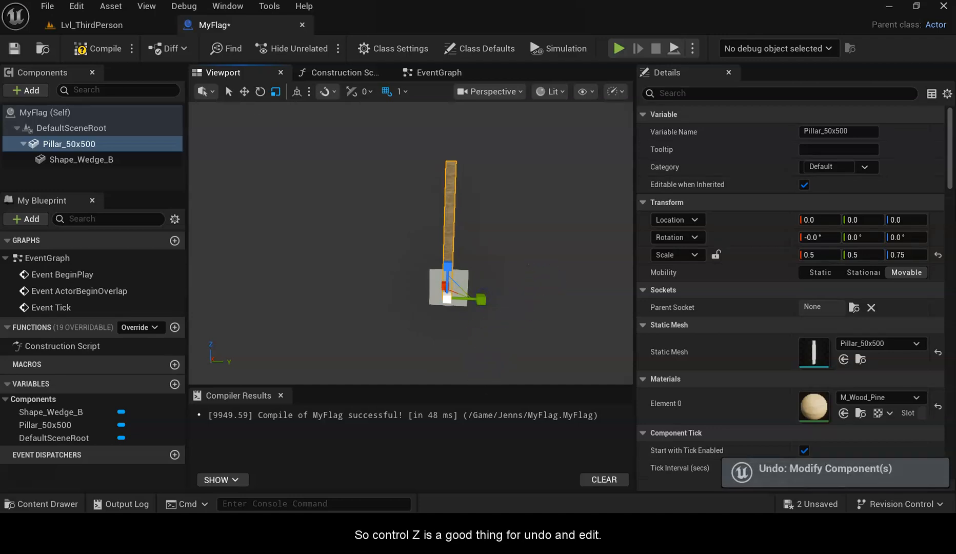
left_click(76, 6)
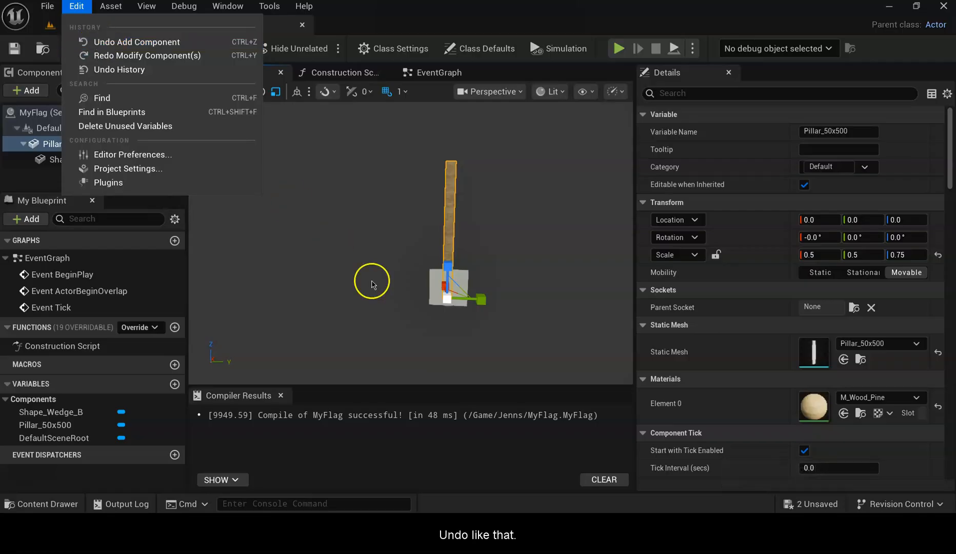
left_click(450, 327)
- Select only the Shape_Wedge_B component in the MyFlag blueprint, leaving the pillar and scene root out of the selection
left_click(462, 277)
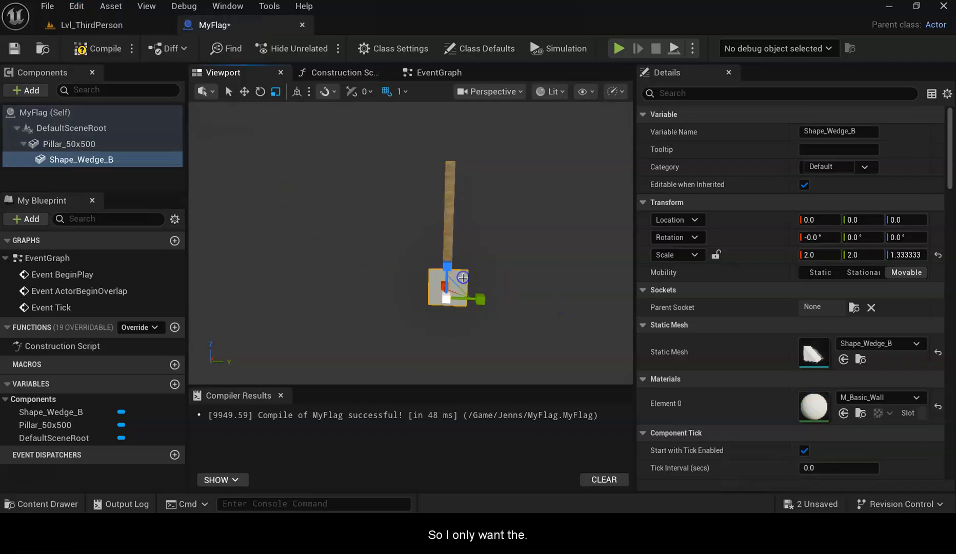
left_click(66, 128)
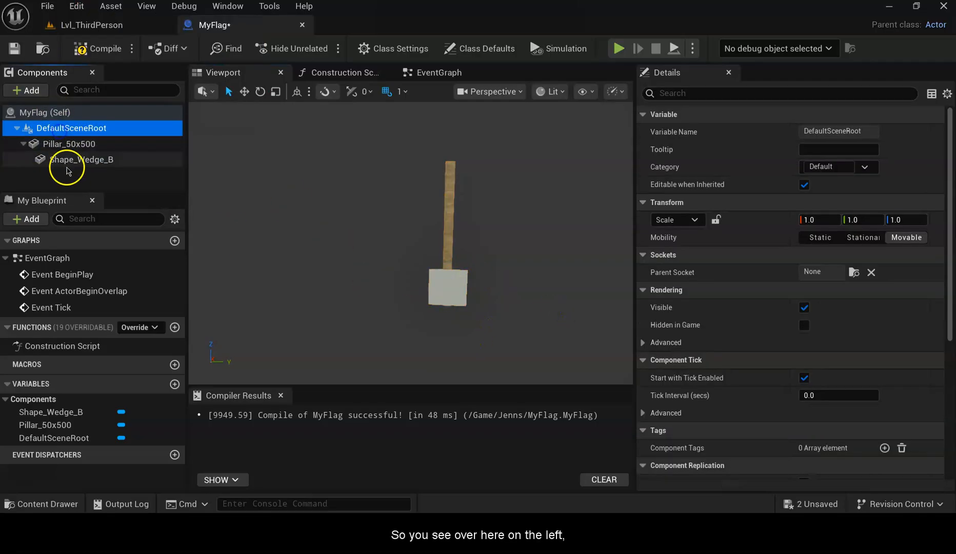
left_click(74, 144)
left_click(75, 159)
left_click(87, 144)
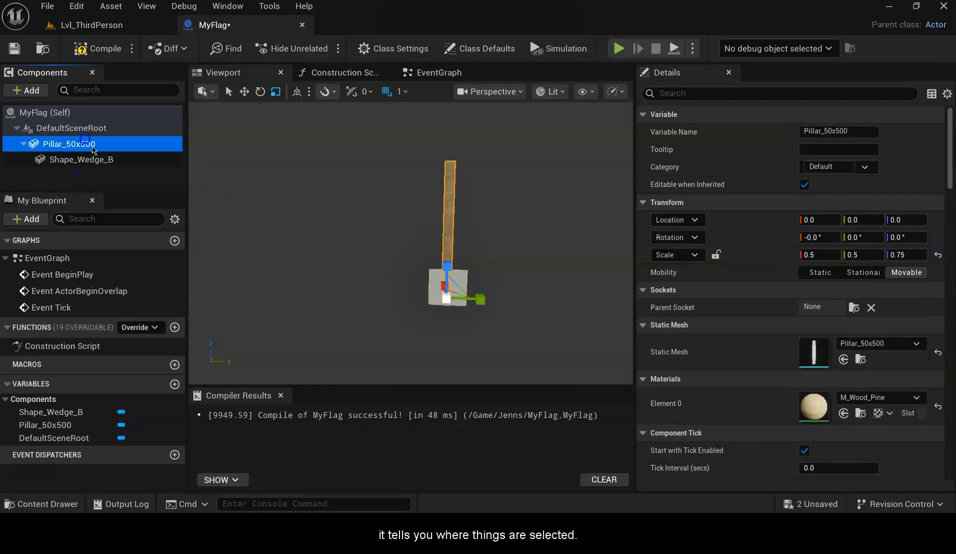
left_click(62, 161)
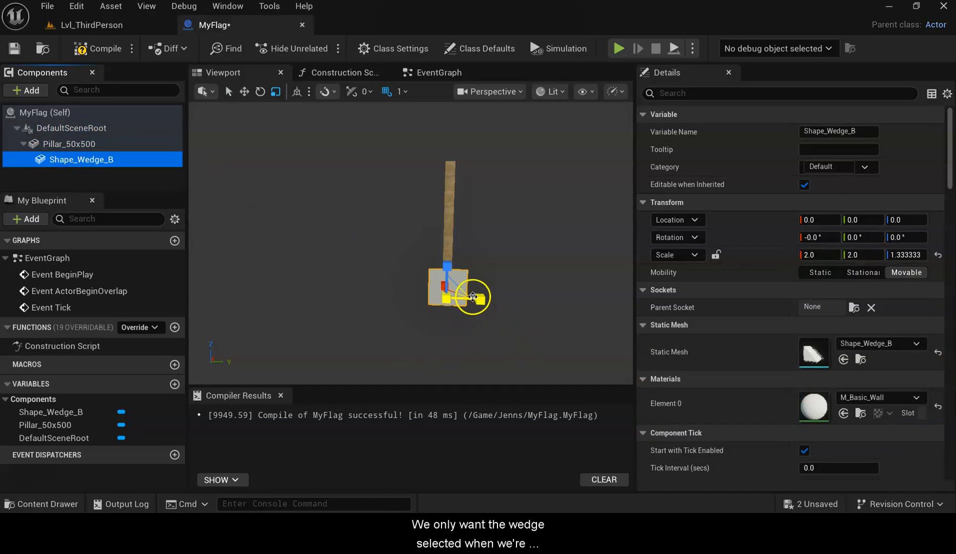
- Scale the Shape_Wedge_B component down along Y to 0.5 so it matches the pillar's width
left_click(487, 306)
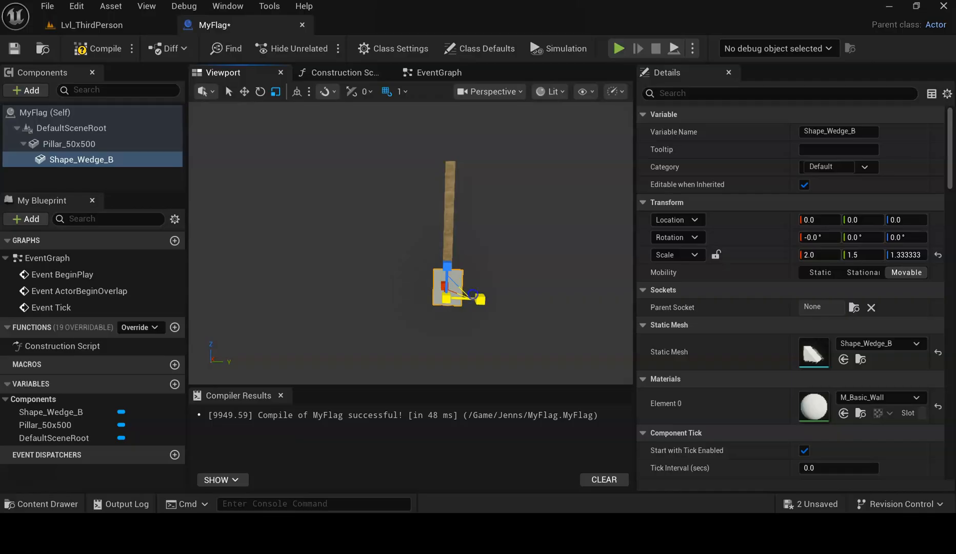
left_click_drag(480, 299, 469, 299)
left_click_drag(539, 349, 432, 350, "alt")
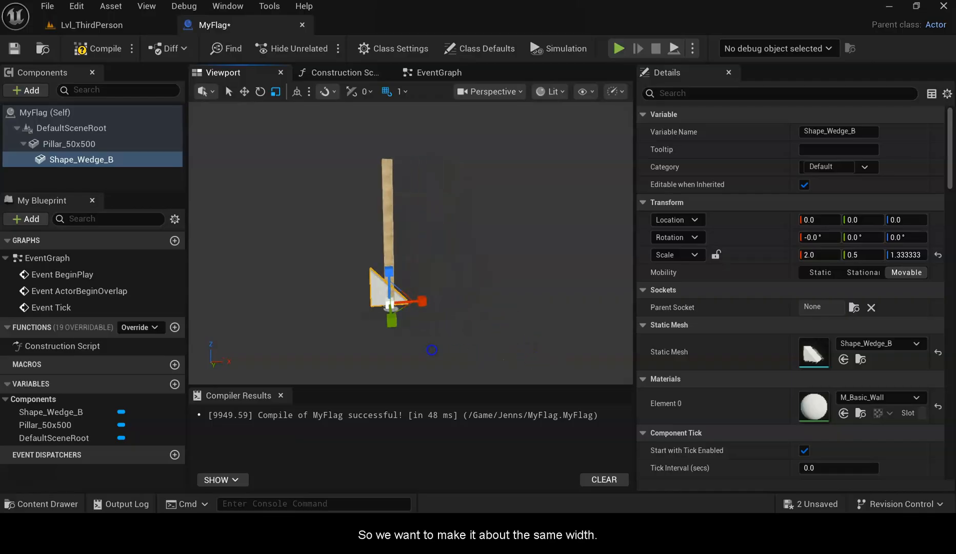
- Move the wedge beside the top of the pillar, at X 124 and Z about 362.67
left_click(226, 94)
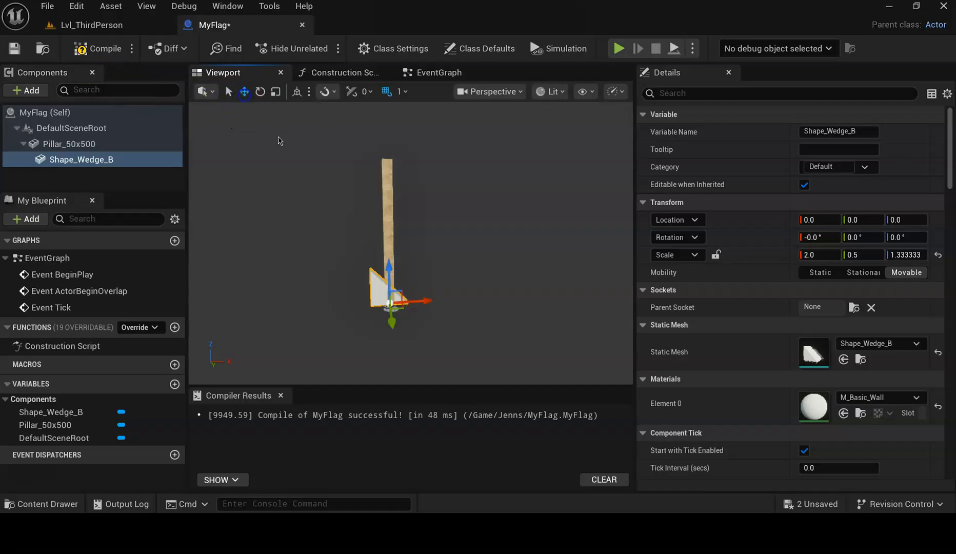
left_click_drag(424, 299, 436, 298)
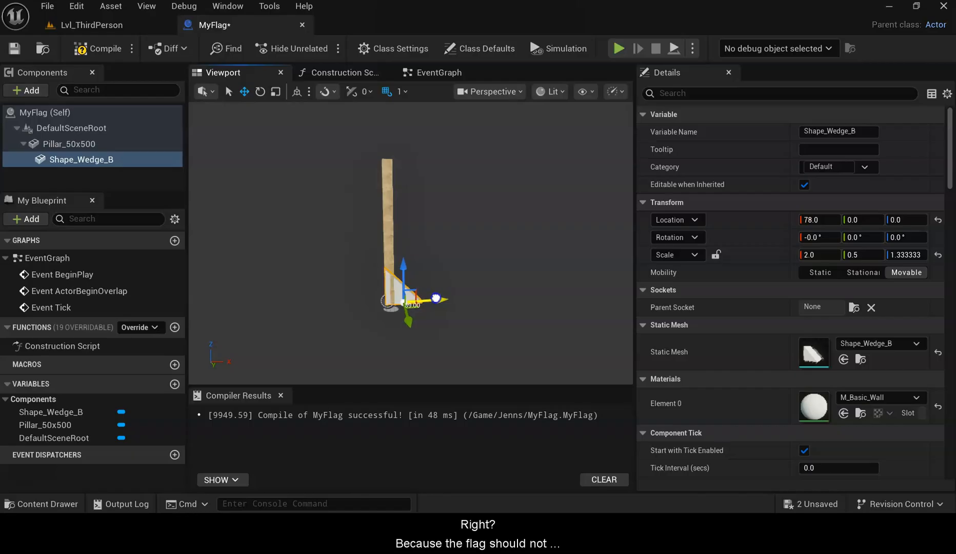
left_click_drag(403, 260, 415, 153)
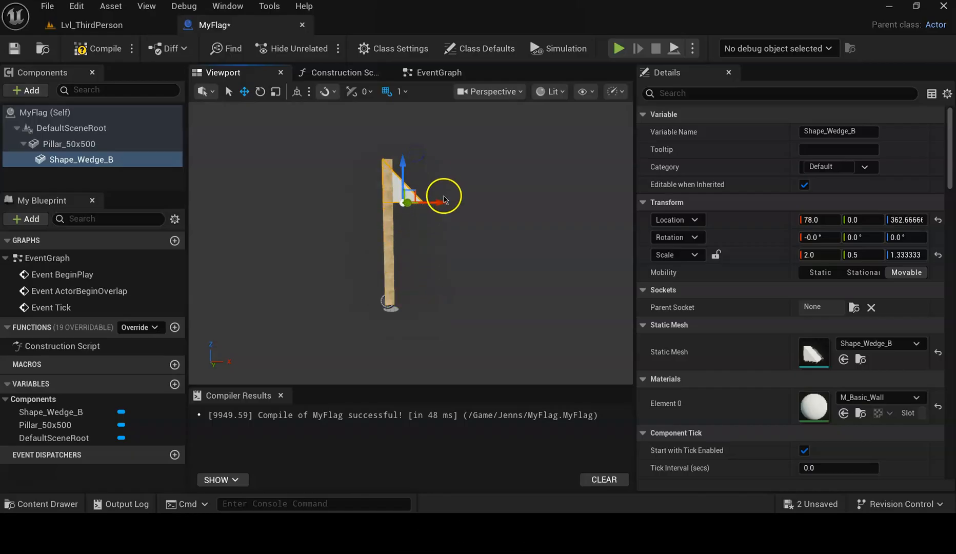
mouse_move(554, 313)
left_mouse_down()
mouse_move(412, 347)
mouse_move(204, 307)
mouse_move(389, 330)
mouse_move(545, 325)
left_mouse_up()
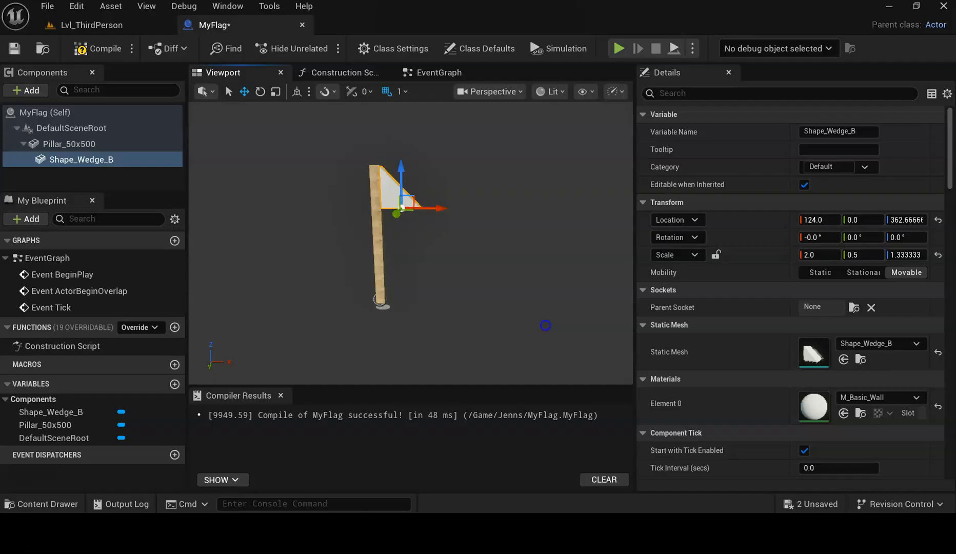
- Compile the MyFlag blueprint and save all unsaved content
left_click(99, 48)
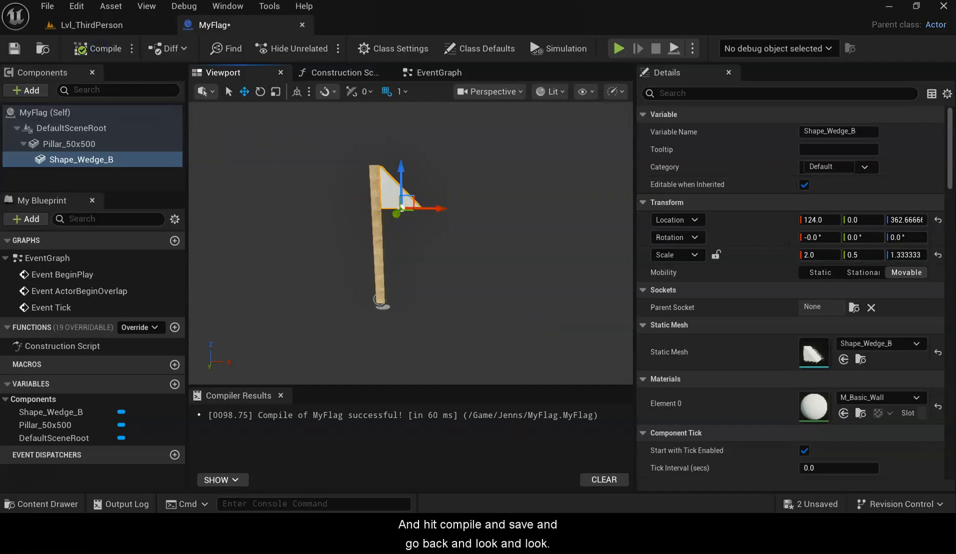
left_click(812, 504)
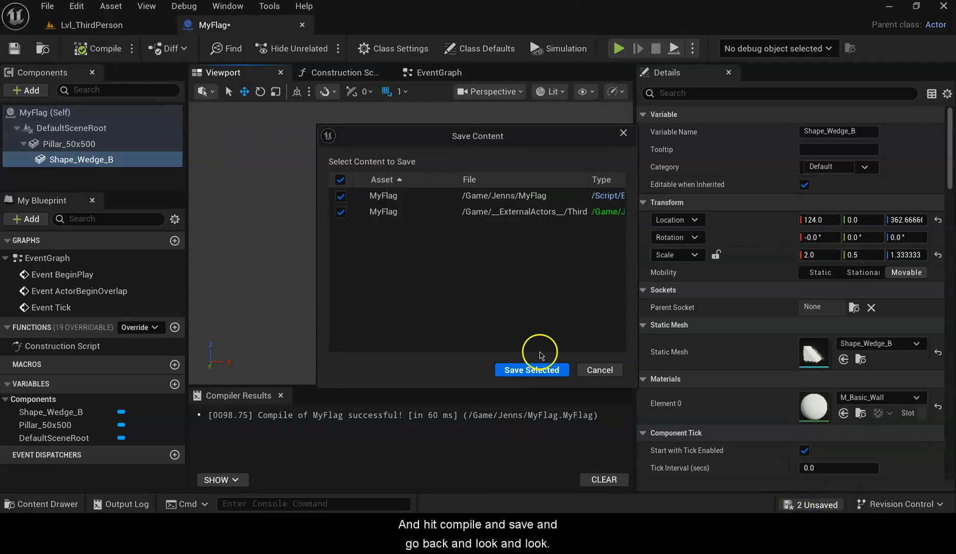
left_click(532, 367)
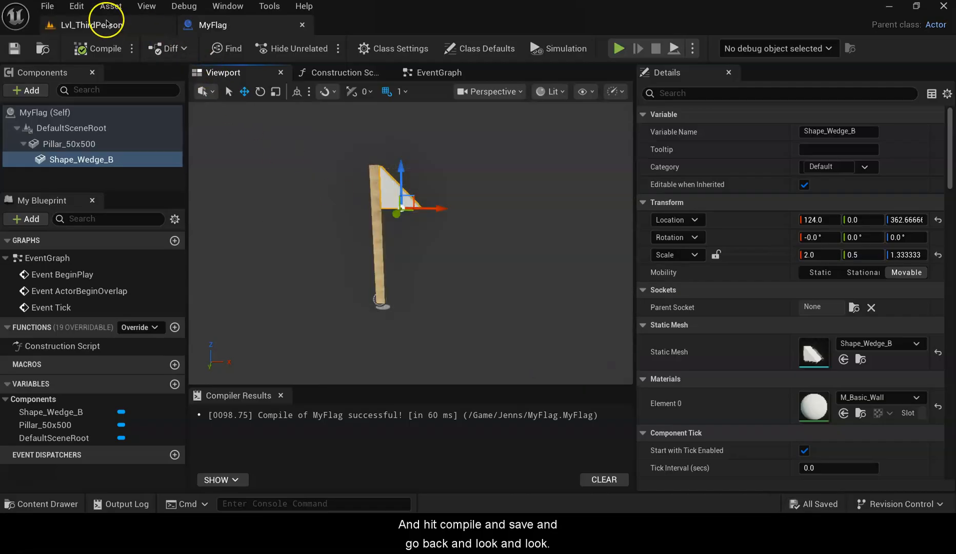
- Inspect the updated flag in the Lvl_ThirdPerson level and return to the MyFlag blueprint
left_click(105, 23)
left_click_drag(509, 284, 946, 307, "alt")
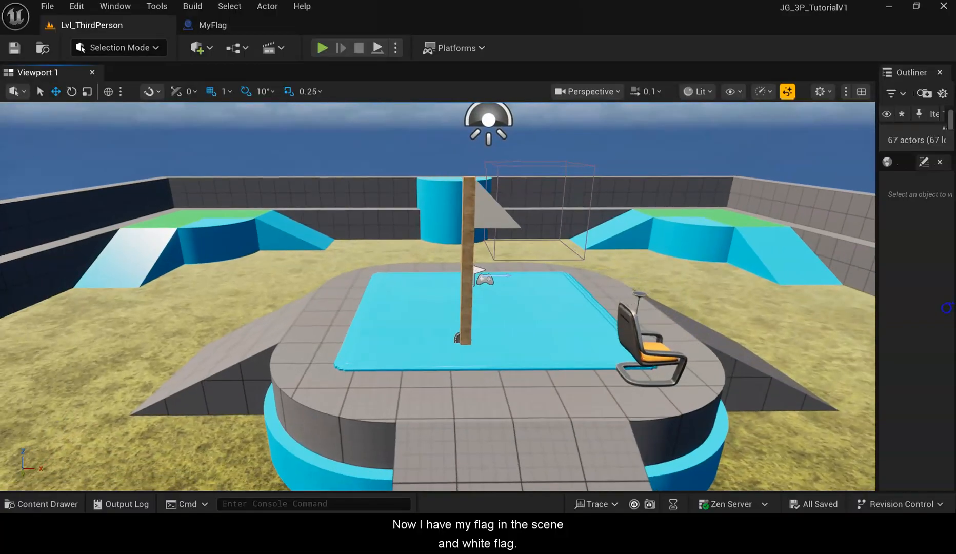
left_click(212, 25)
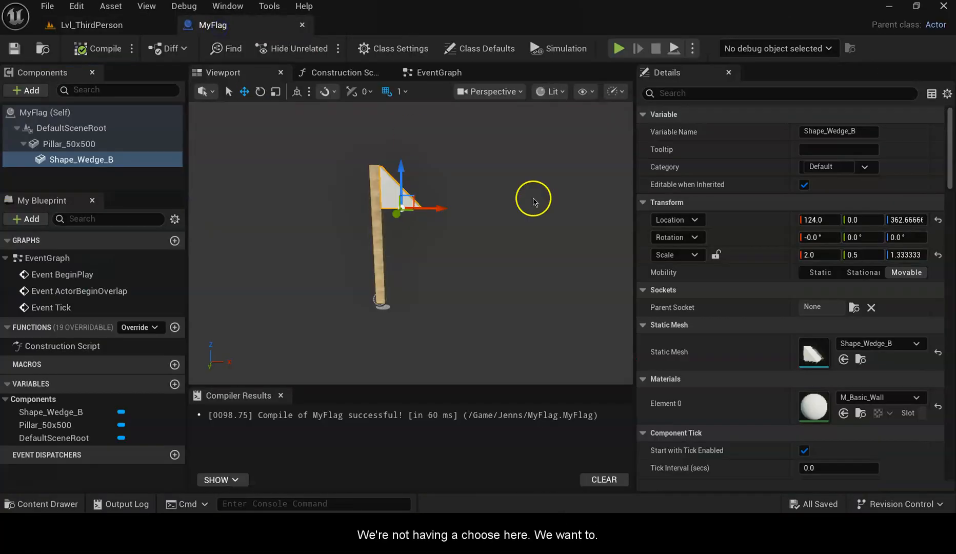
left_click(894, 343)
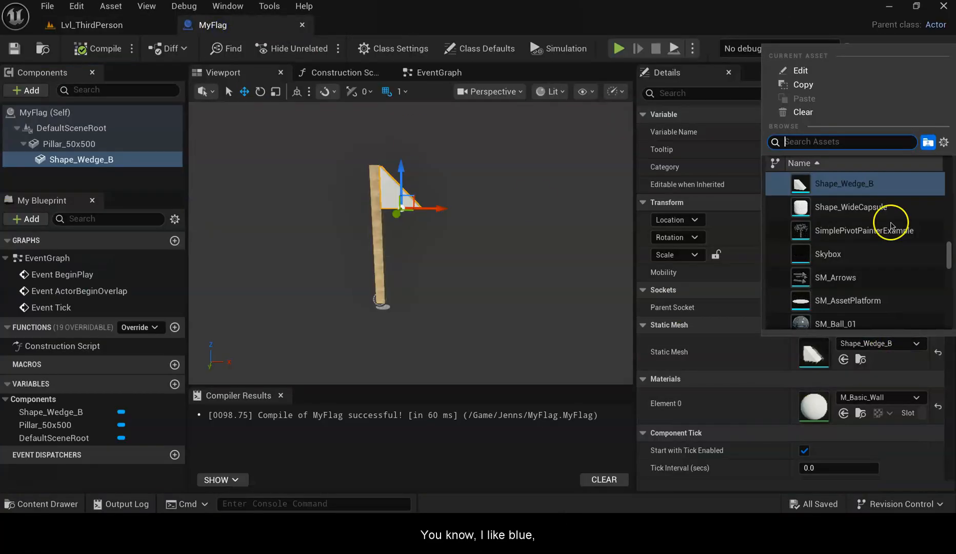
type("blue")
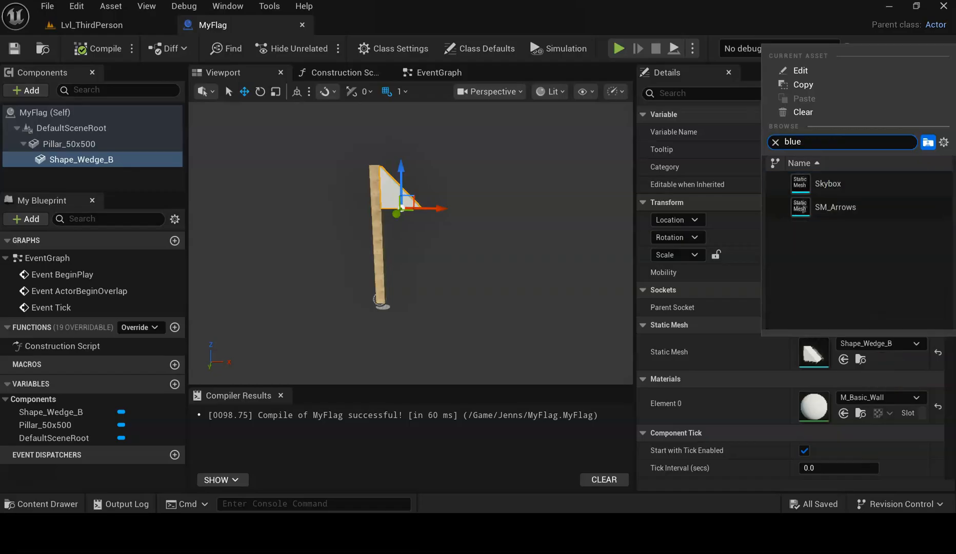
key("Escape")
left_click(772, 372)
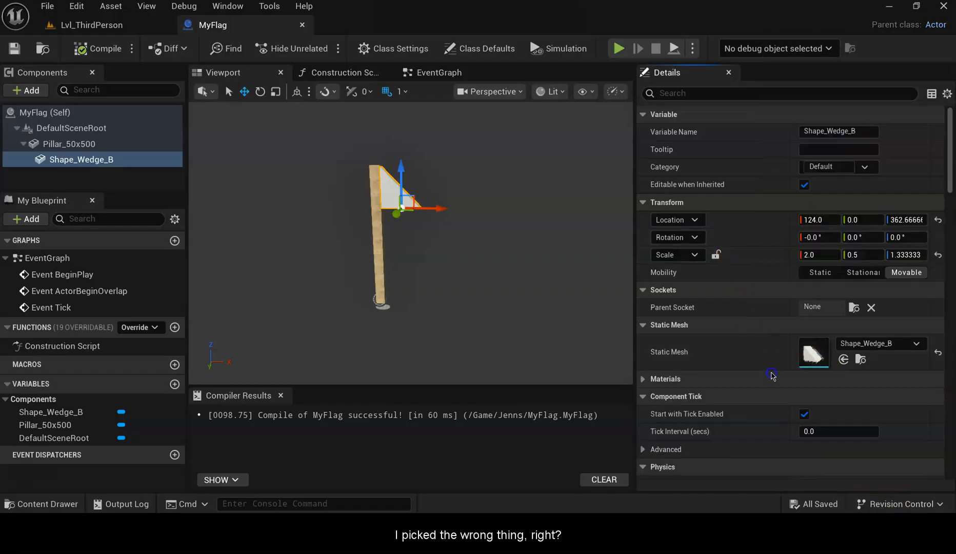
- Search materials for "blue", assign VertexColorViewMode_BlueOnly to the wedge's Element 0, and save the MyFlag blueprint
left_click(863, 397)
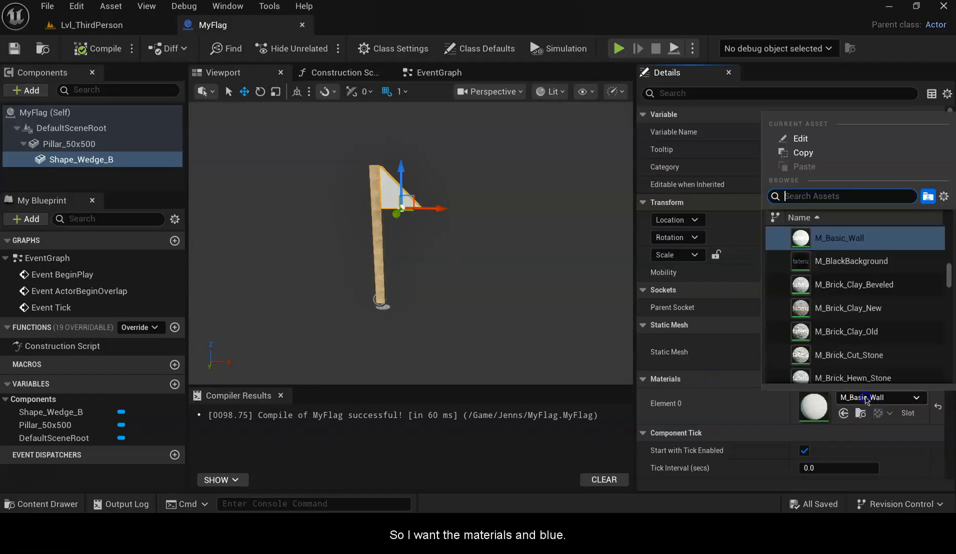
type("blue")
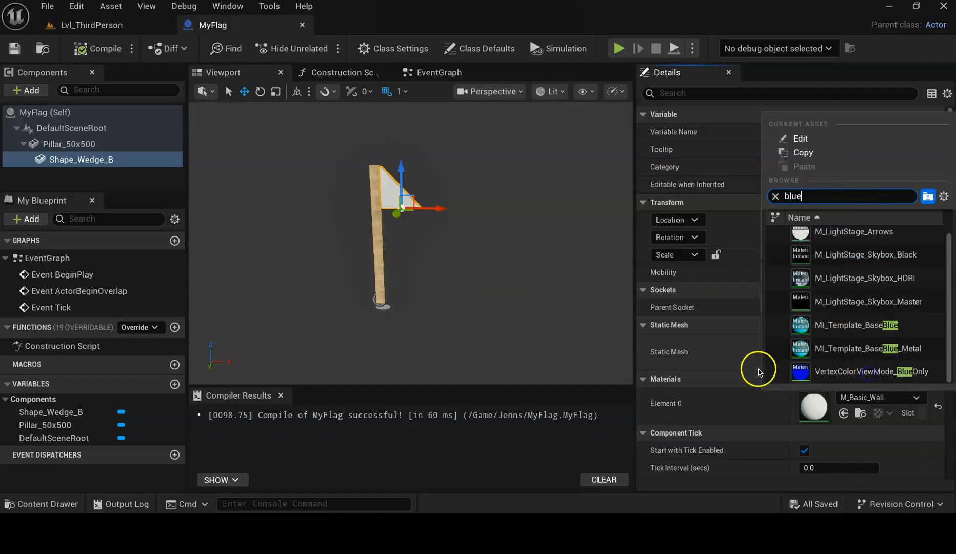
left_click(802, 369)
left_click_drag(589, 340, 274, 335)
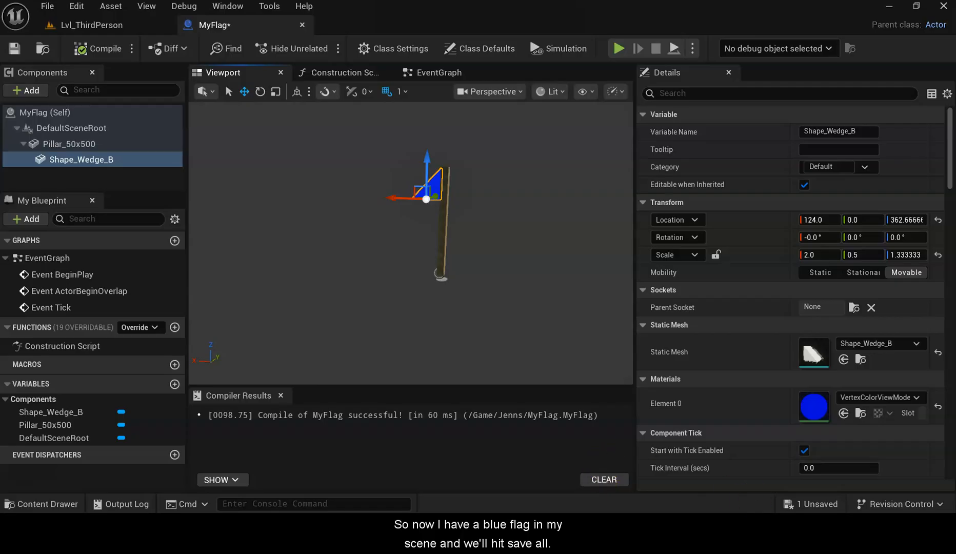
left_click(806, 505)
left_click(558, 372)
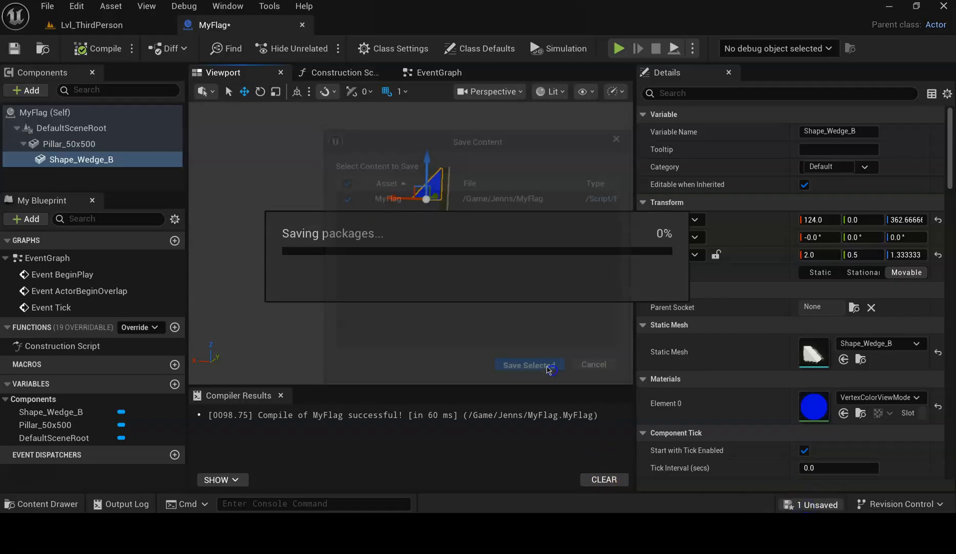
- In the Lvl_ThirdPerson level, scale the placed MyFlag actor up to a huge size along all three axes
left_click(88, 26)
left_click_drag(551, 385, 423, 409, "alt")
left_click(459, 297)
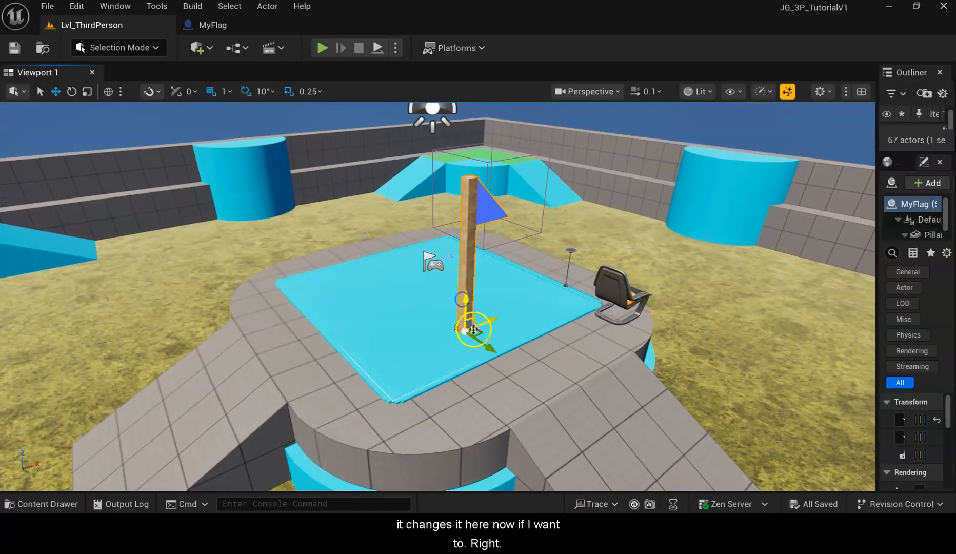
left_click_drag(529, 411, 477, 399, "alt")
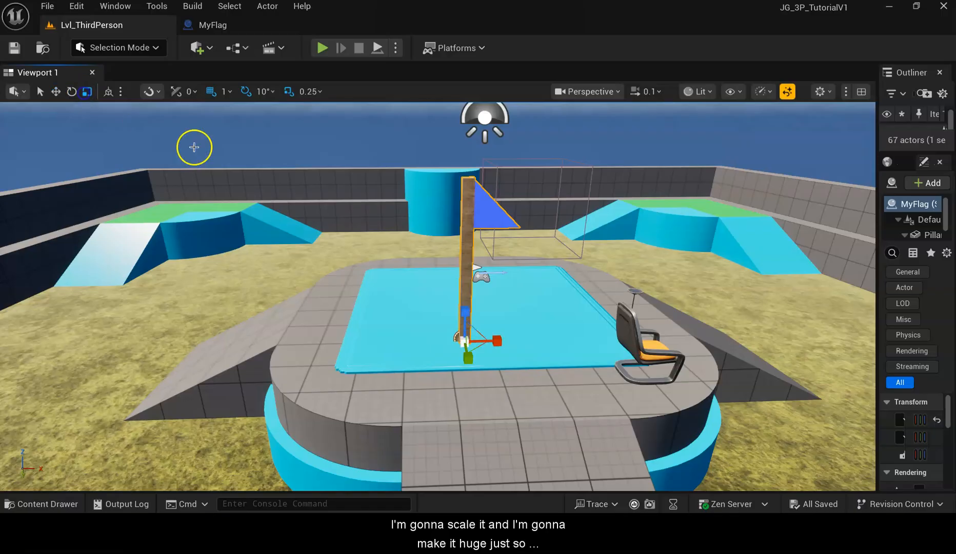
left_click_drag(467, 307, 470, 309)
left_click_drag(482, 350, 641, 334)
left_click_drag(472, 362, 497, 472)
left_click_drag(495, 281, 514, 342, "alt")
scroll(514, 295, "down", 5)
left_click_drag(678, 300, 575, 384, "alt")
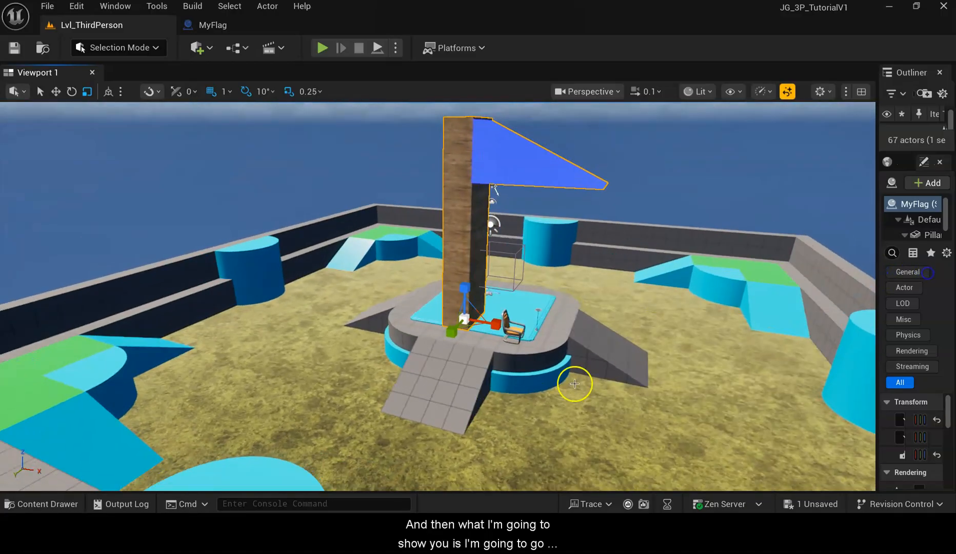
- Clear the "wedge" search in the Jenns content folder and place a second MyFlag on the platform near the chair
left_click(48, 503)
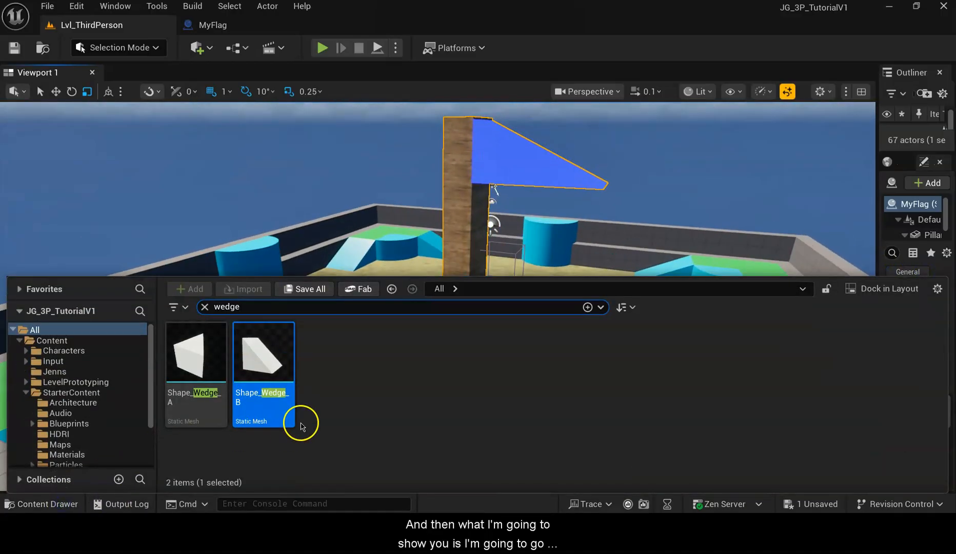
left_click(55, 371)
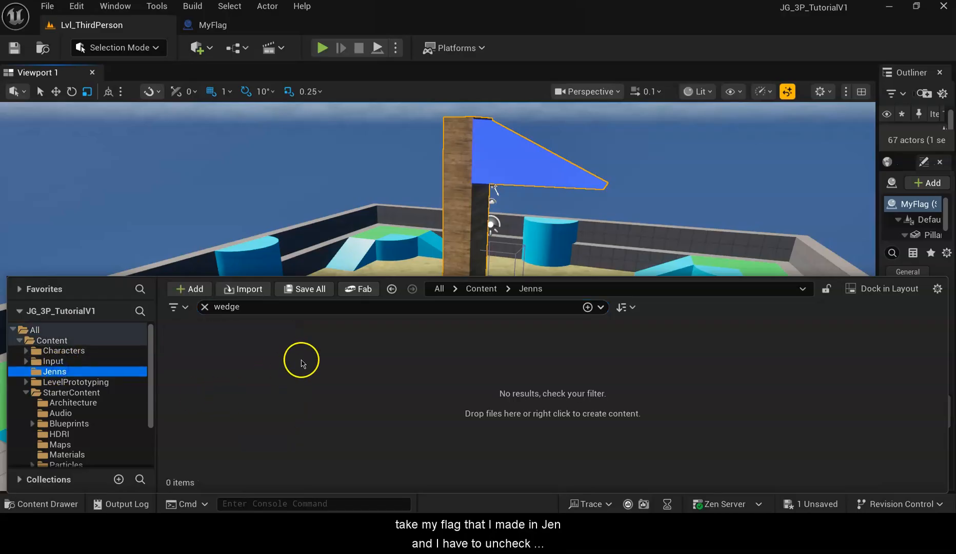
left_click(205, 307)
left_click_drag(213, 364, 525, 234)
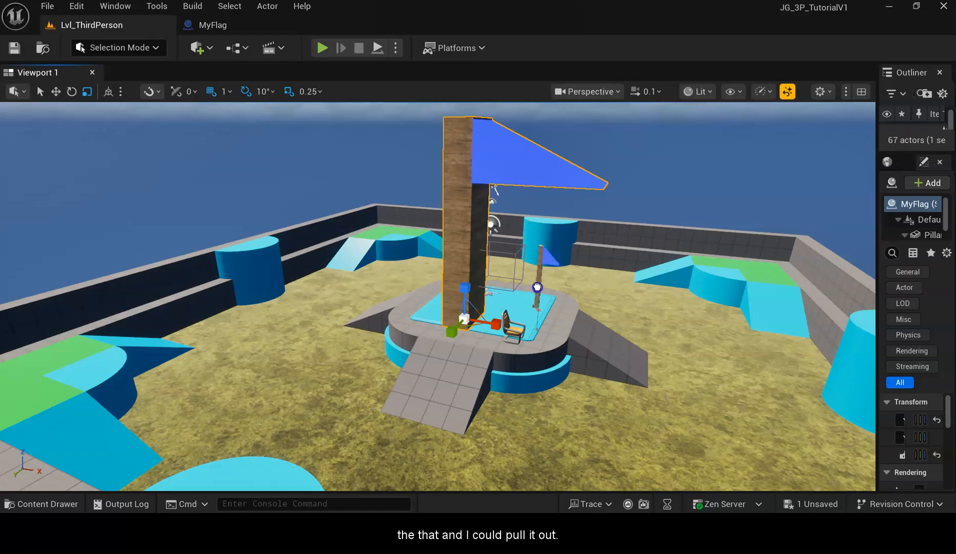
left_click_drag(537, 287, 539, 288)
- Compare the two placed flags by selecting the enlarged one, ending with the small one selected
left_click_drag(609, 432, 663, 422, "alt")
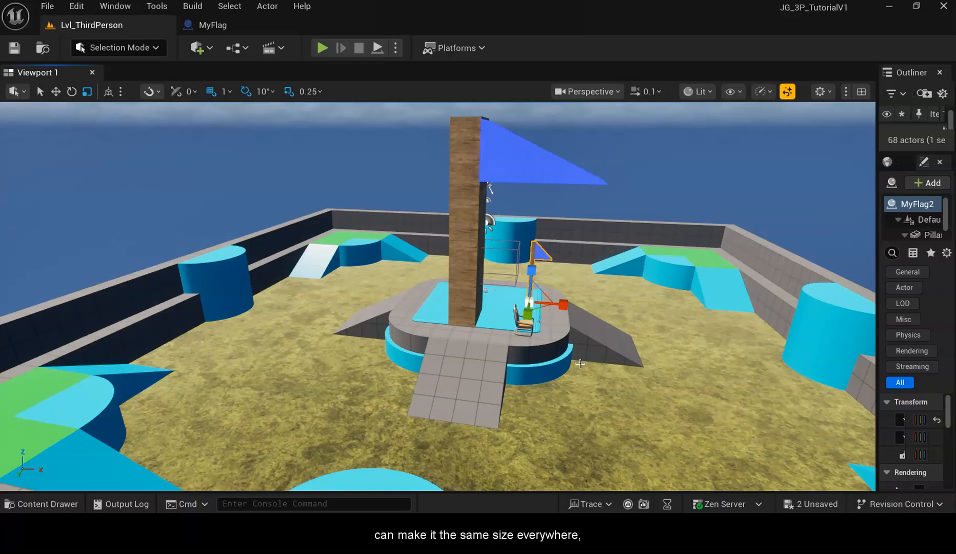
left_click(451, 268)
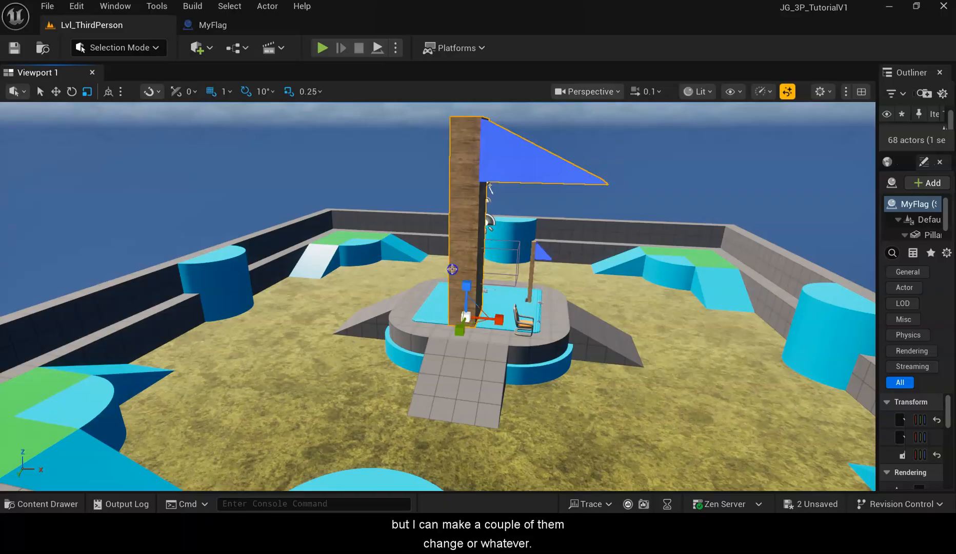
left_click(540, 254)
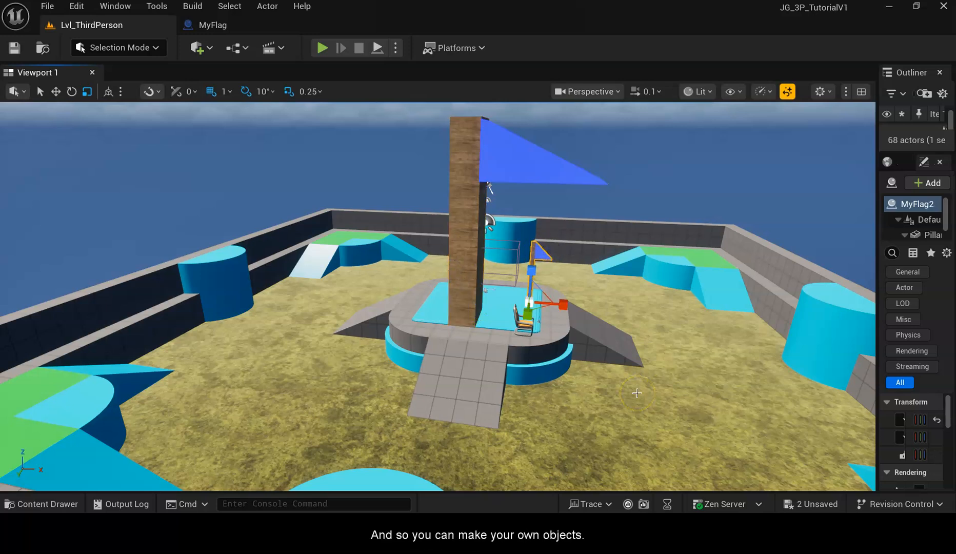